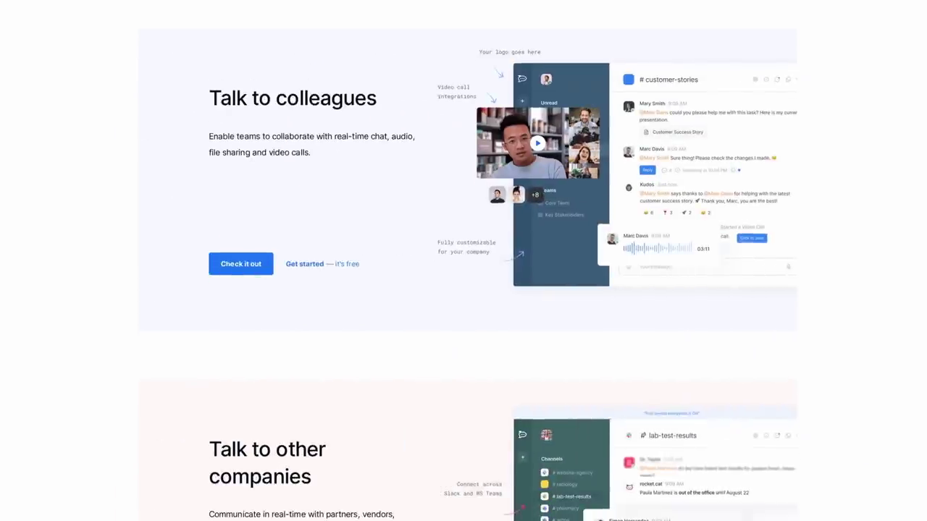
scroll(503, 265, "down", 6)
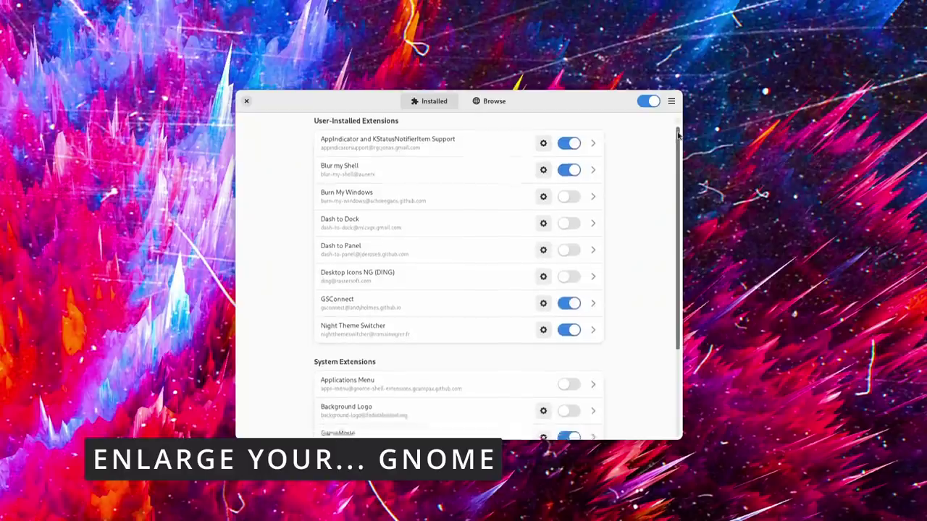
- Review the installed user and system GNOME extensions, and read through the details page of Dash to Dock
scroll(676, 156, "down", 3)
left_click_drag(676, 156, 673, 220)
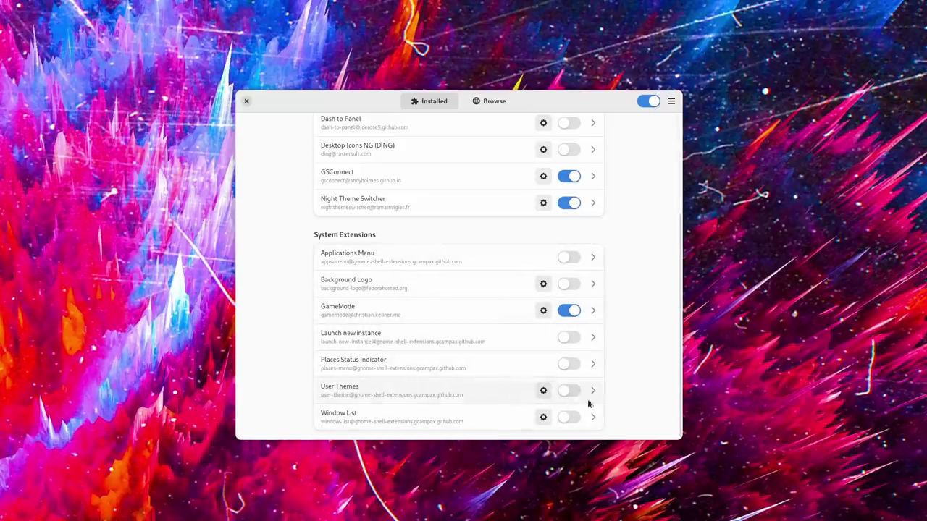
scroll(677, 395, "up", 5)
left_click(593, 197)
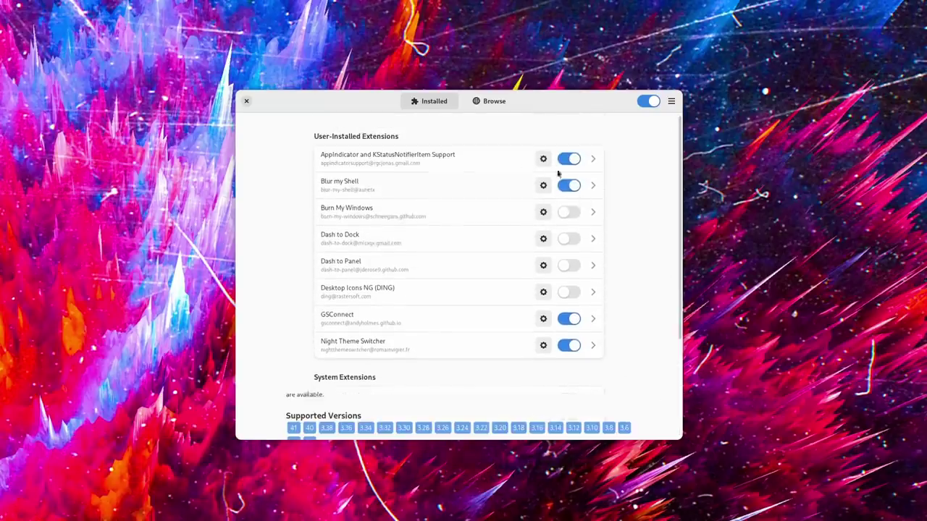
left_click_drag(680, 136, 680, 186)
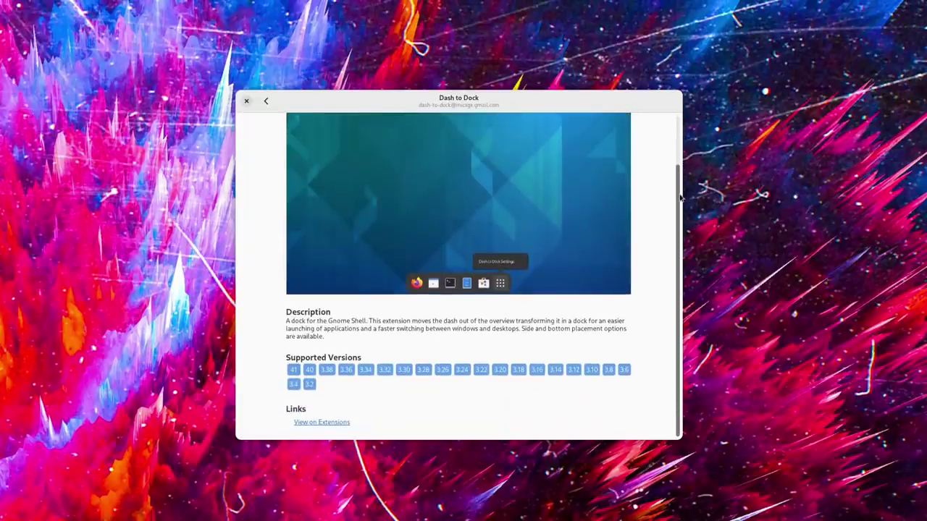
left_click_drag(678, 174, 686, 117)
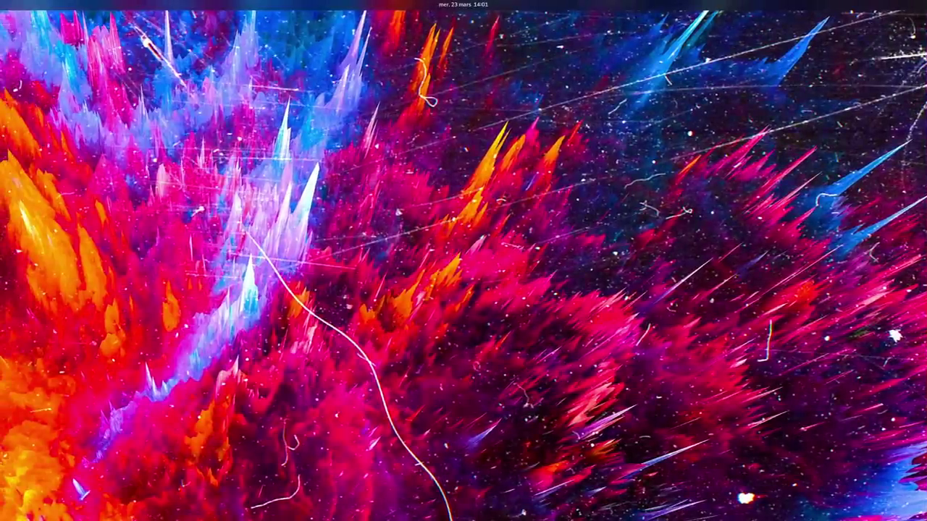
- Bring up the GNOME activities overview with its dock and check the date and time entry at the screen's edge
key("super")
scroll(431, 223, "up", 1)
scroll(431, 223, "down", 1)
scroll(430, 223, "up", 1)
scroll(431, 223, "down", 1)
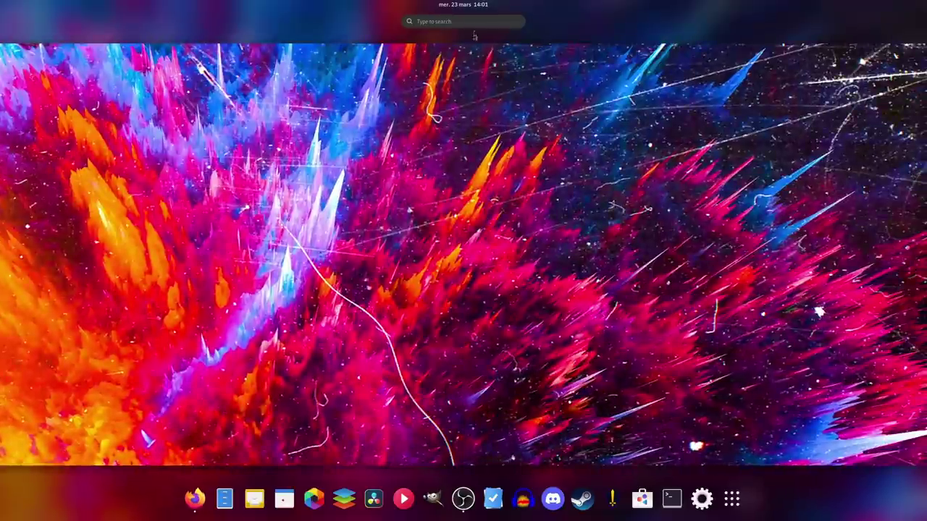
left_click(471, 5)
left_click(470, 5)
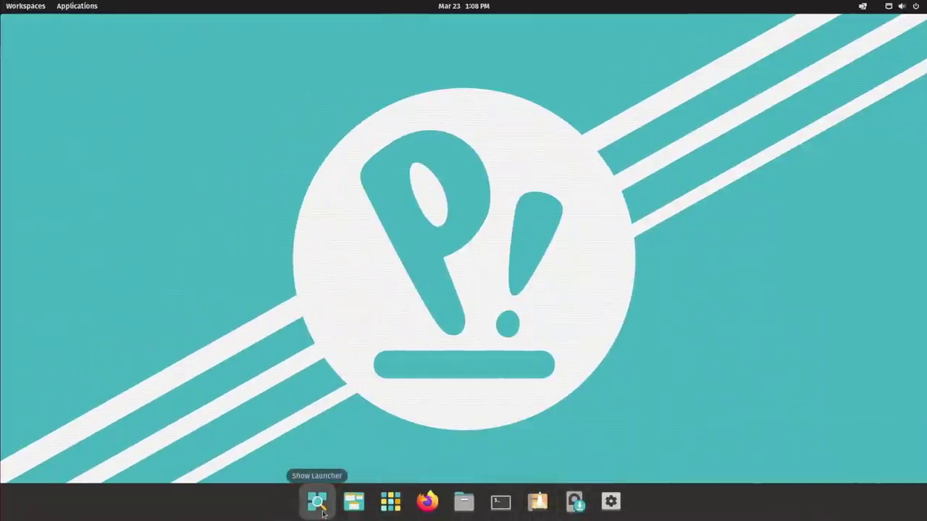
- Browse the Office, System and Utilities folders of the Pop!_OS application library, return to Library Home and close the library
left_click(392, 502)
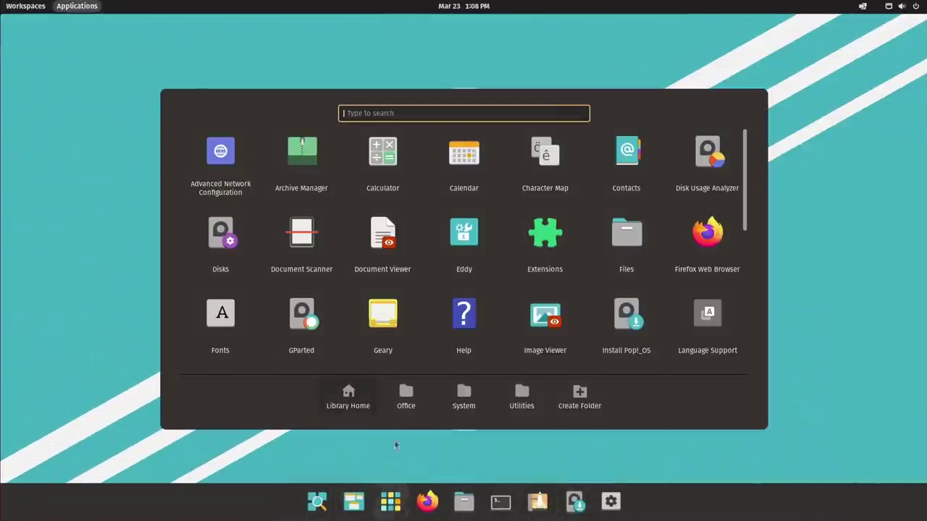
left_click(406, 402)
left_click(461, 408)
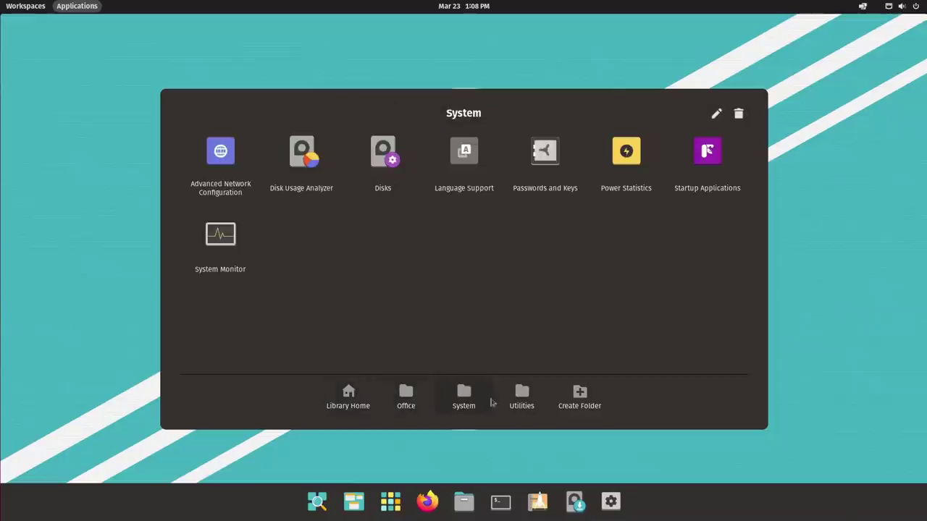
left_click(523, 403)
left_click(349, 408)
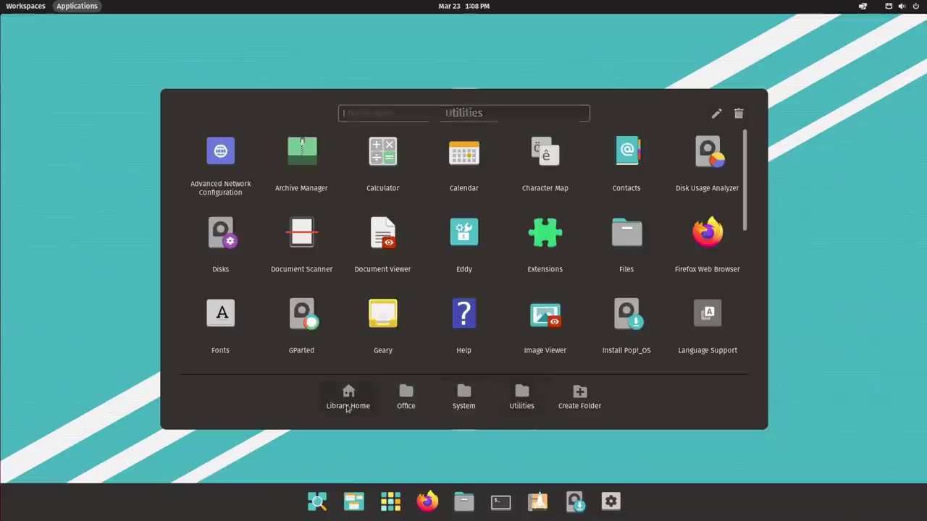
left_click(402, 448)
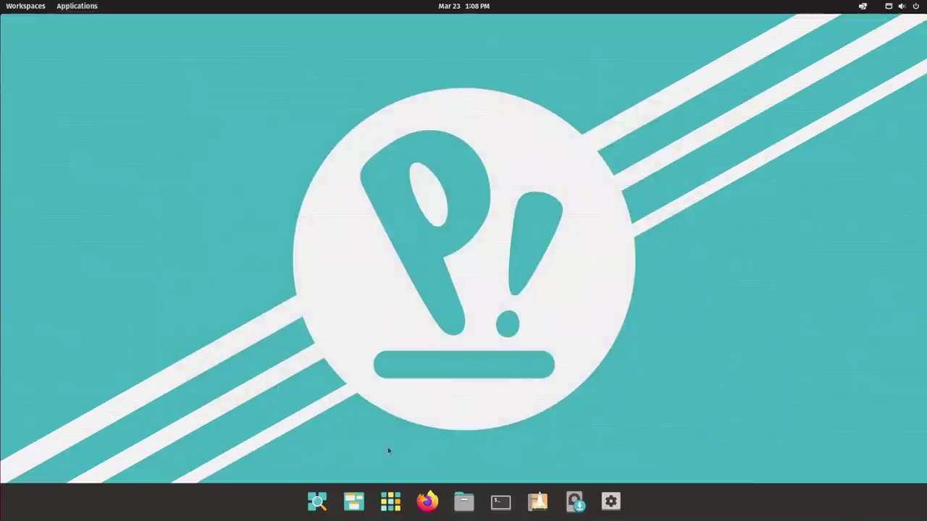
- Search the Pop!_OS launcher for "documents" and dismiss it
left_click(317, 500)
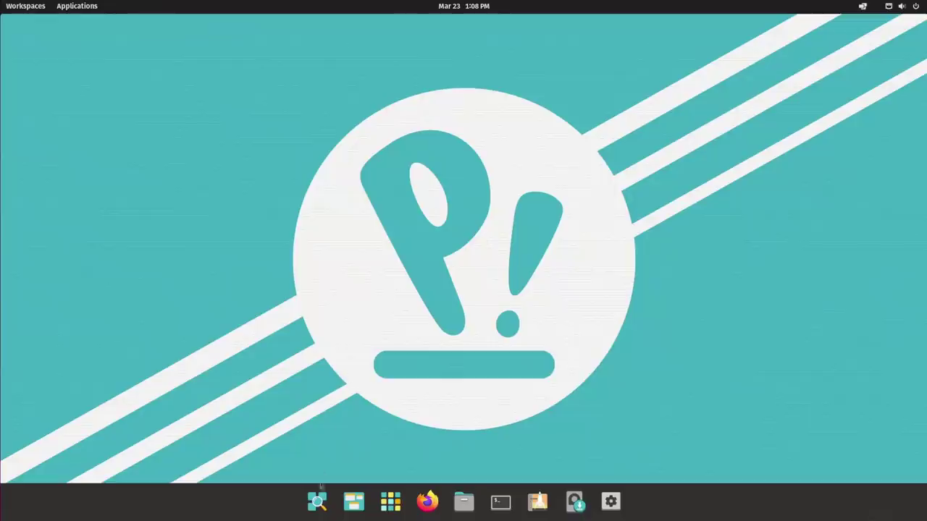
left_click(318, 499)
type("do")
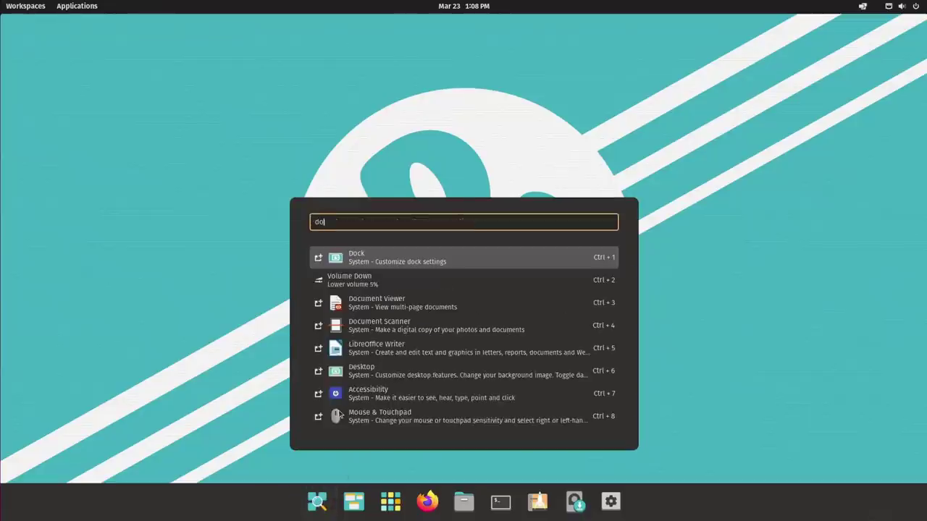
type("cuments")
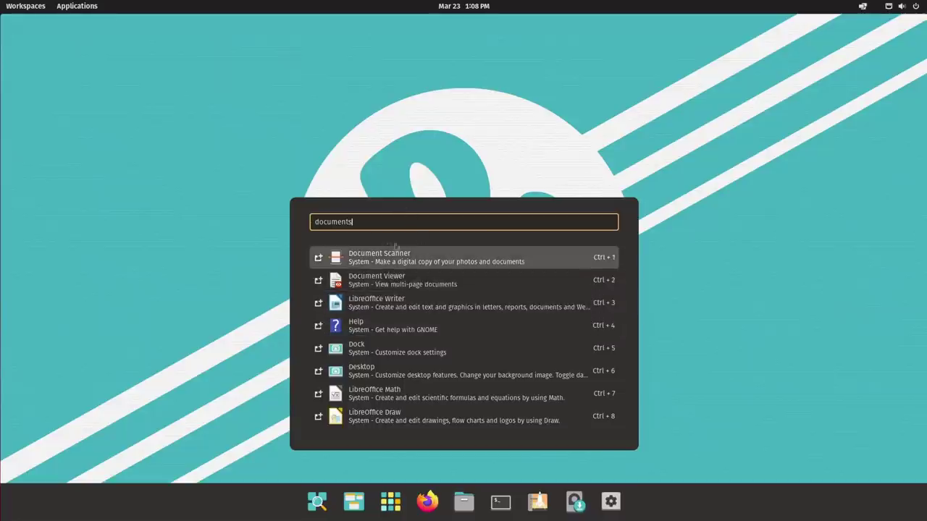
left_click(240, 152)
- Show and hide the application library, and switch to the second workspace through the workspaces overview
left_click(76, 8)
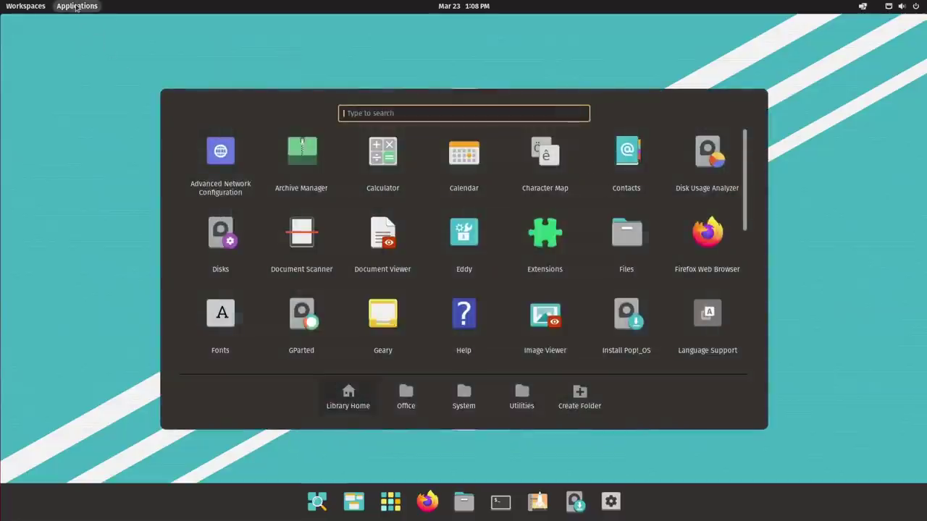
left_click(76, 7)
left_click(25, 7)
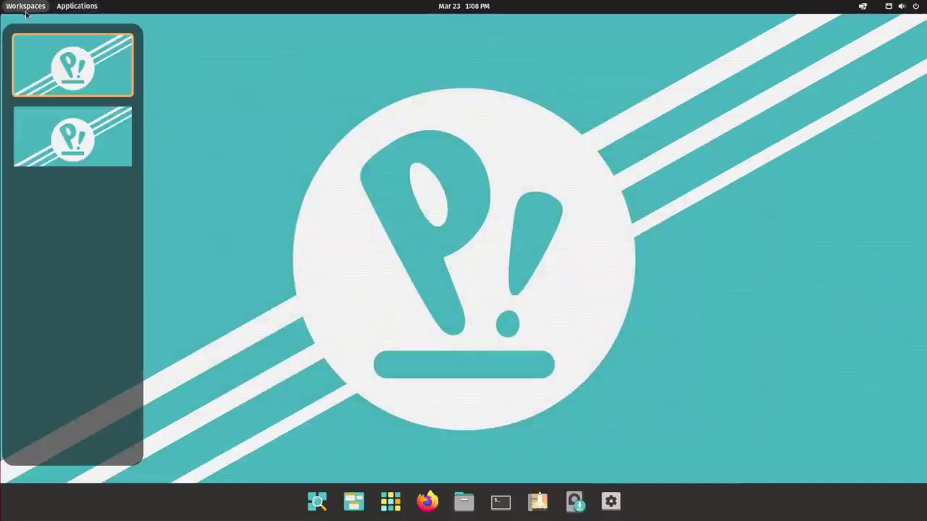
left_click(63, 133)
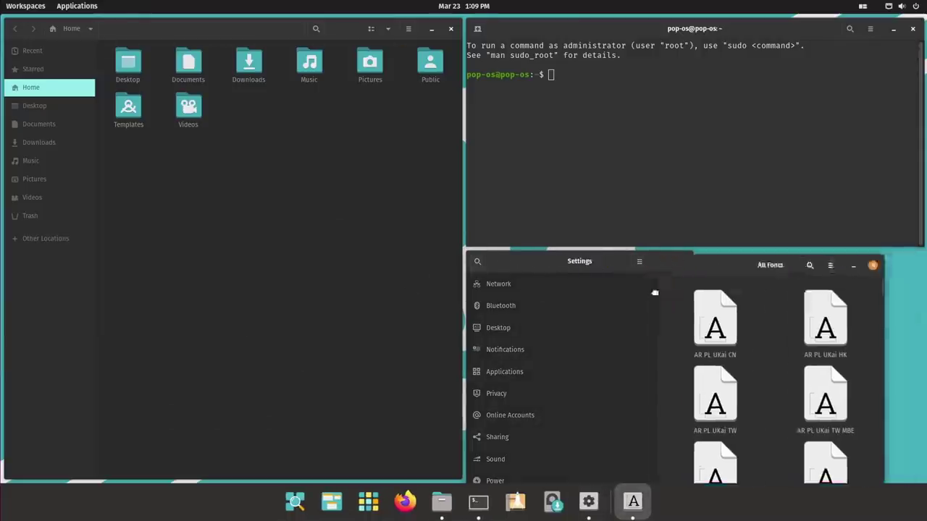
- Tile the All Fonts window beneath the Files window, and turn off automatic window tiling
left_click_drag(654, 293, 243, 389)
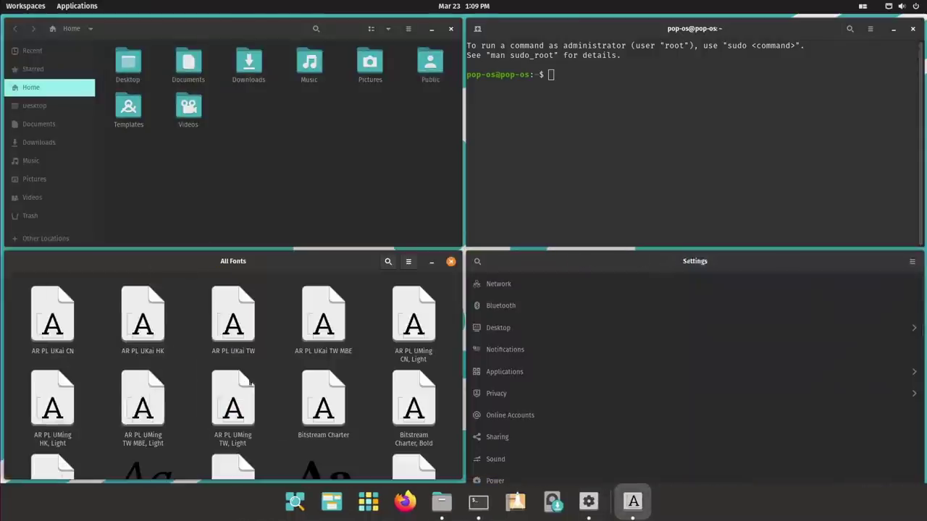
left_click(861, 6)
left_click(898, 44)
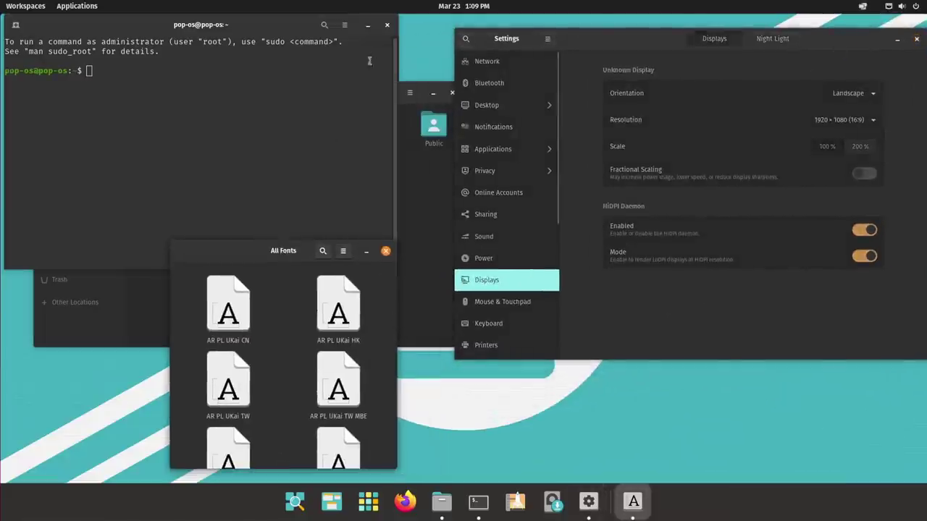
- Move the floating terminal window lower, and close the terminal, All Fonts, Files and Settings windows
left_click_drag(275, 24, 321, 120)
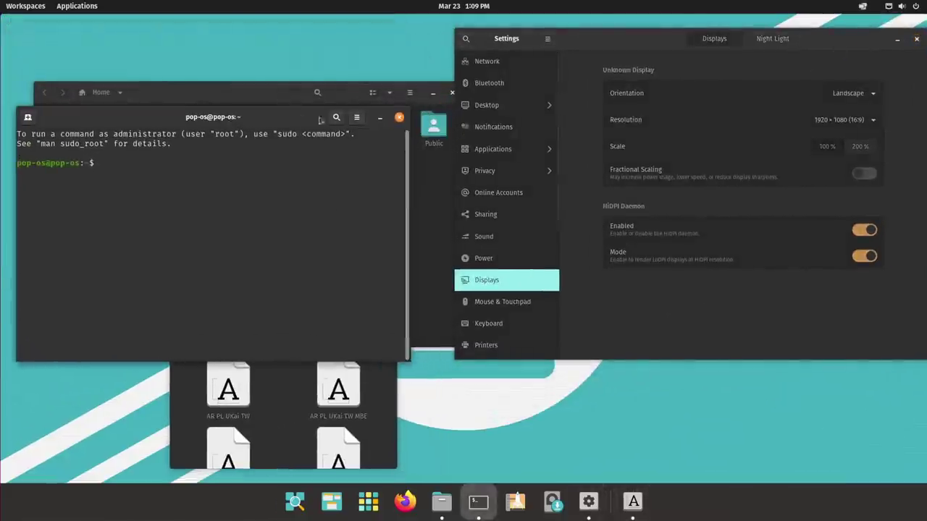
left_click(399, 118)
left_click(386, 251)
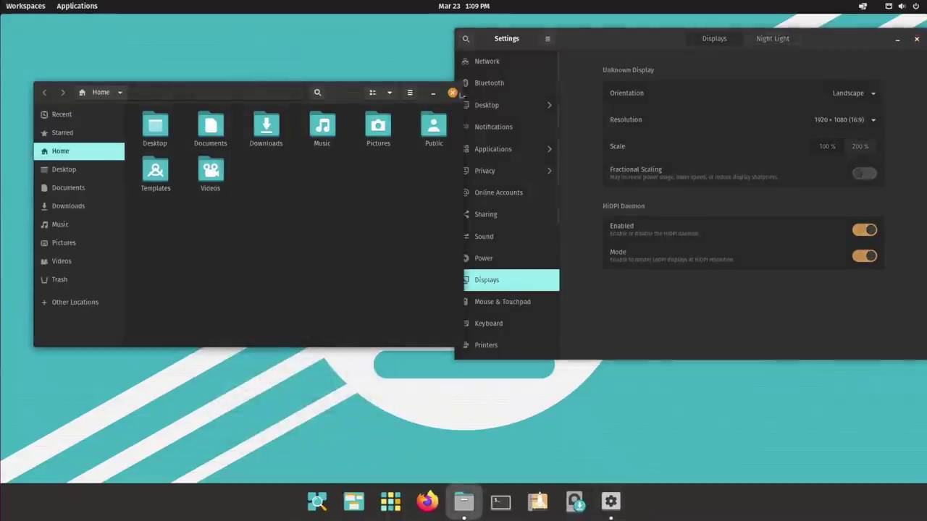
left_click(454, 93)
left_click(916, 40)
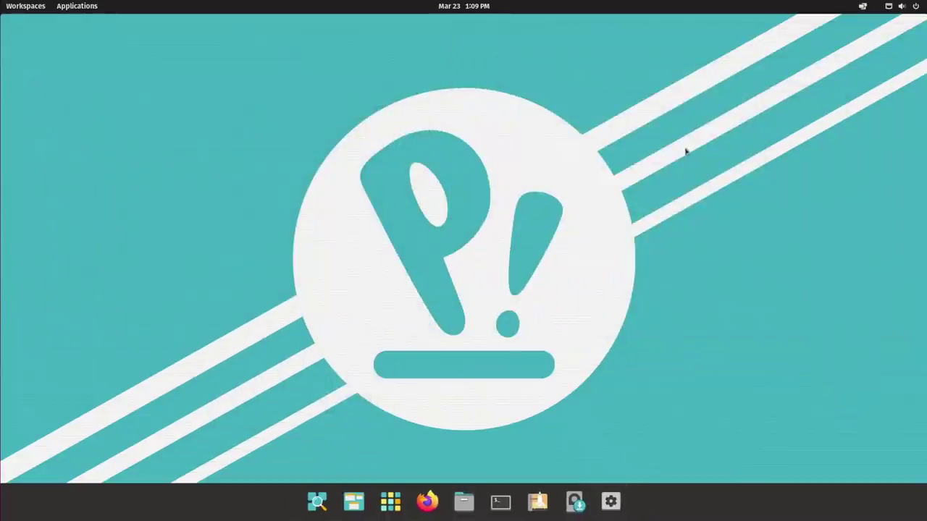
left_click_drag(153, 100, 689, 409)
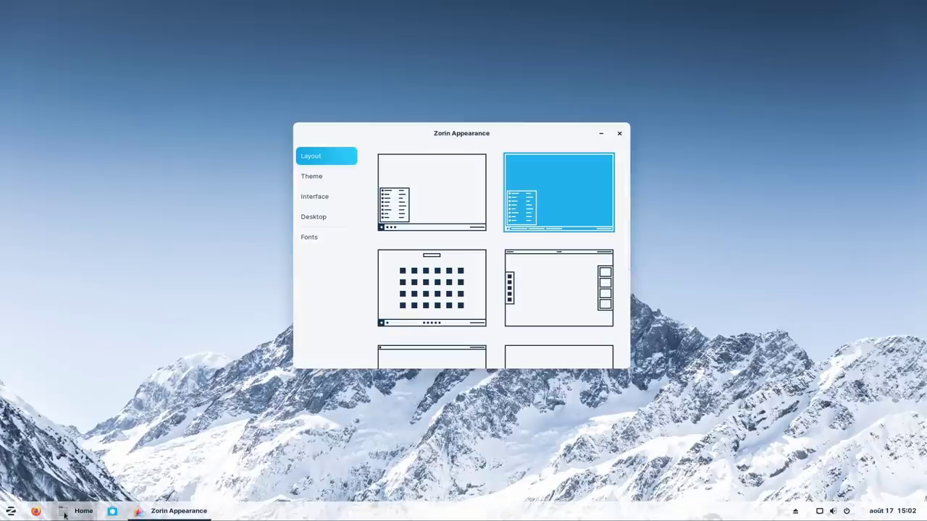
- Show and minimise the Home folder window in Zorin OS, and apply the last desktop layout with the narrow application menu
left_click(72, 513)
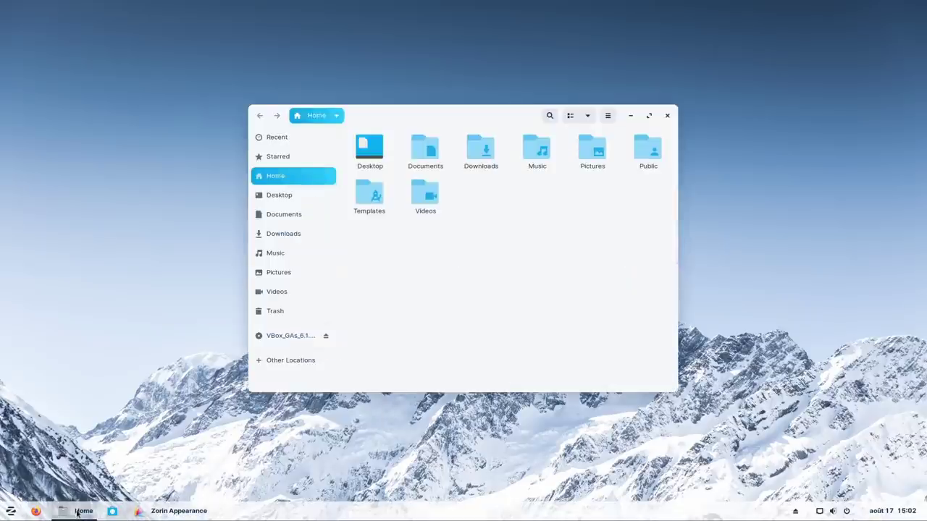
left_click(77, 514)
scroll(537, 209, "down", 5)
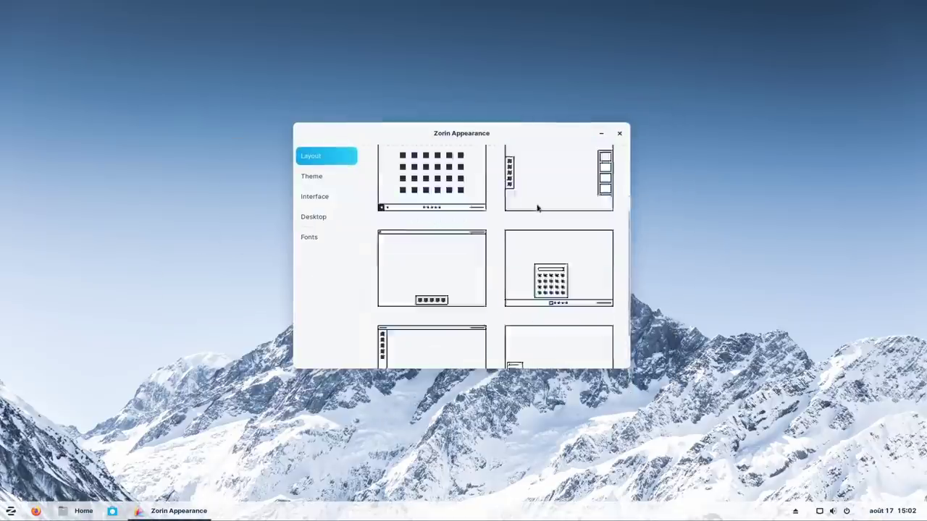
left_click(523, 319)
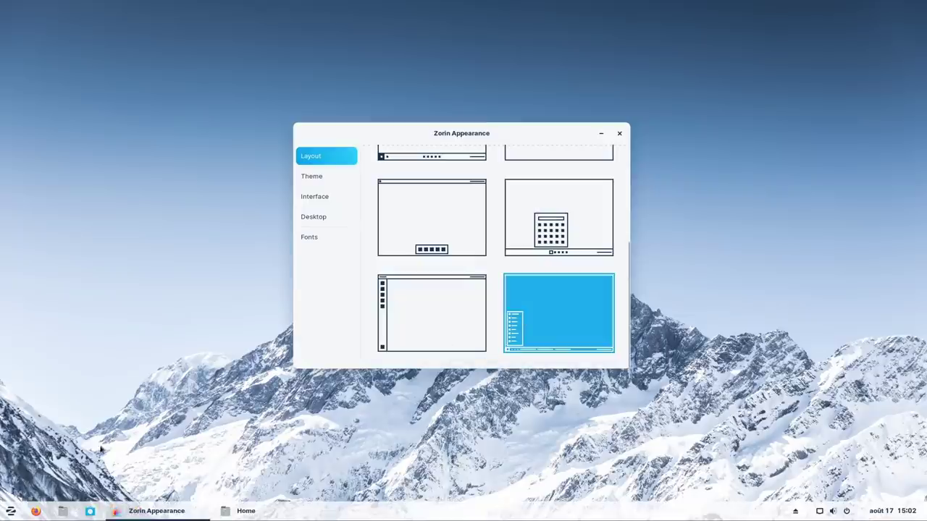
- Inspect the Zorin menu in different desktop layouts, including the application grid and the compact list of folders and system entries
left_click(11, 511)
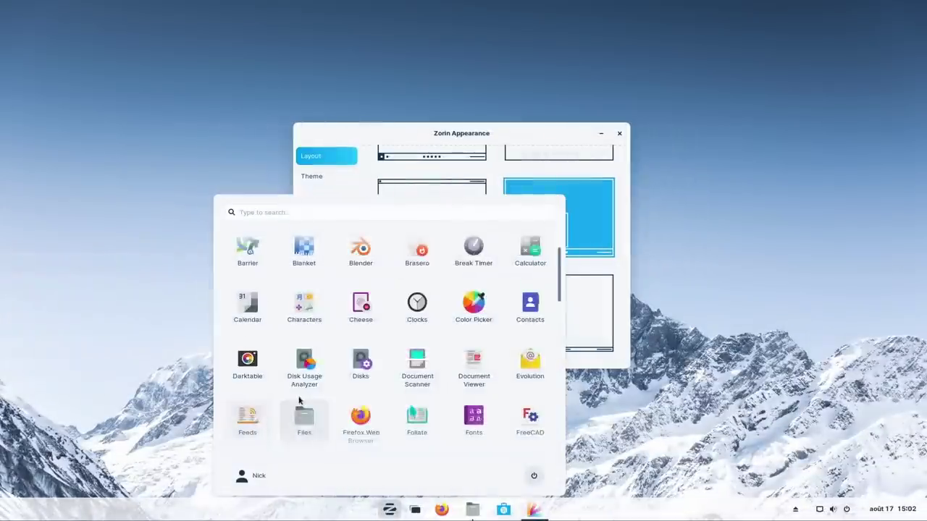
scroll(299, 400, "down", 10)
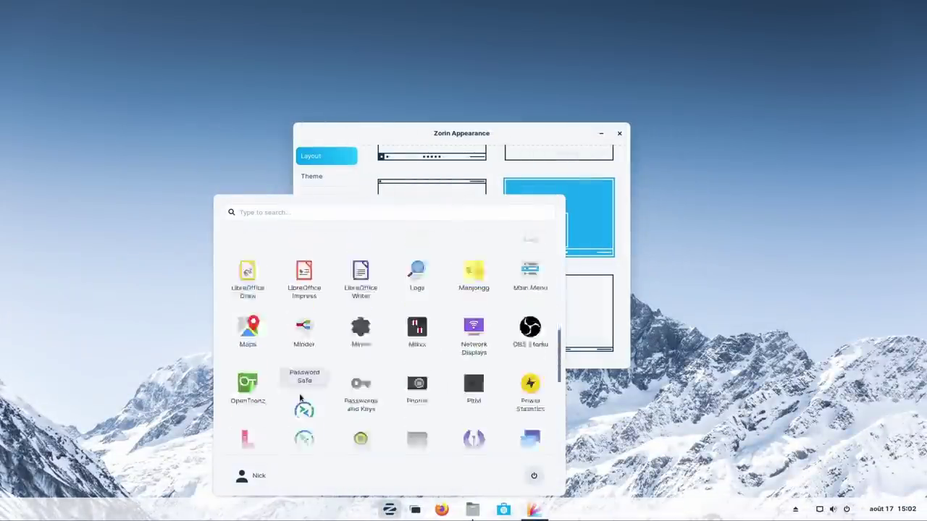
scroll(299, 399, "down", 2)
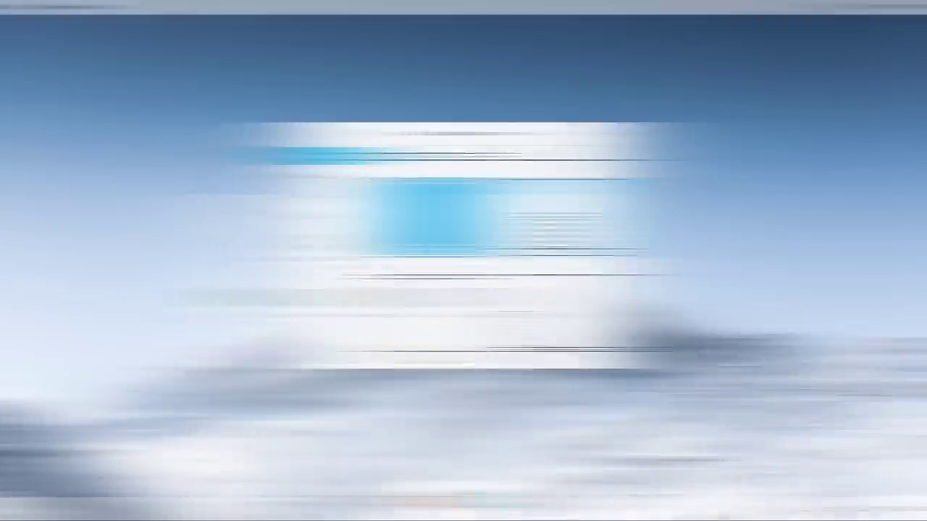
left_click(9, 9)
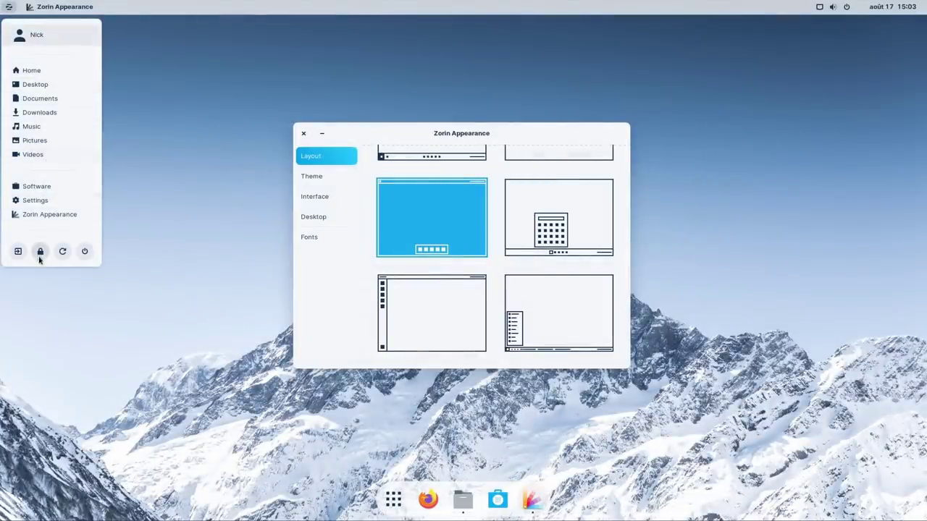
left_click(8, 8)
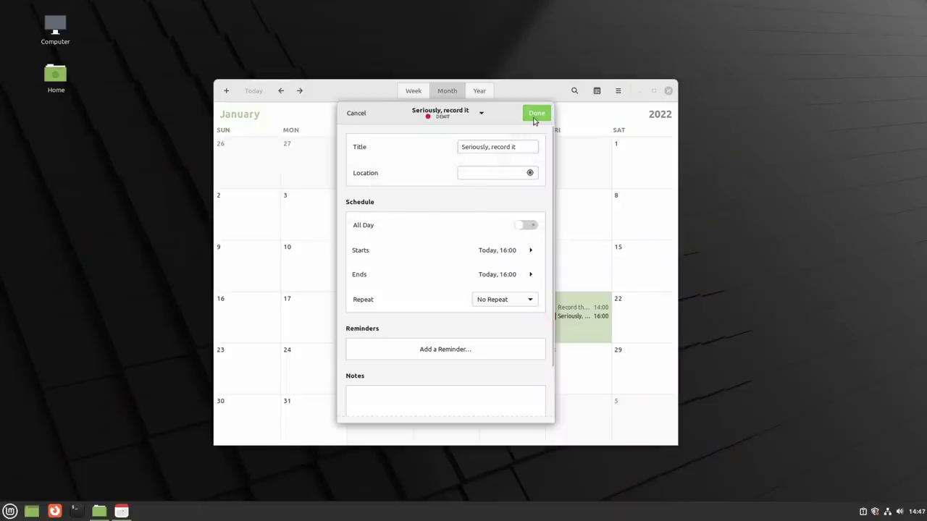
- Save the calendar event "Seriously, record it" and close the Calendar in Linux Mint
left_click(535, 117)
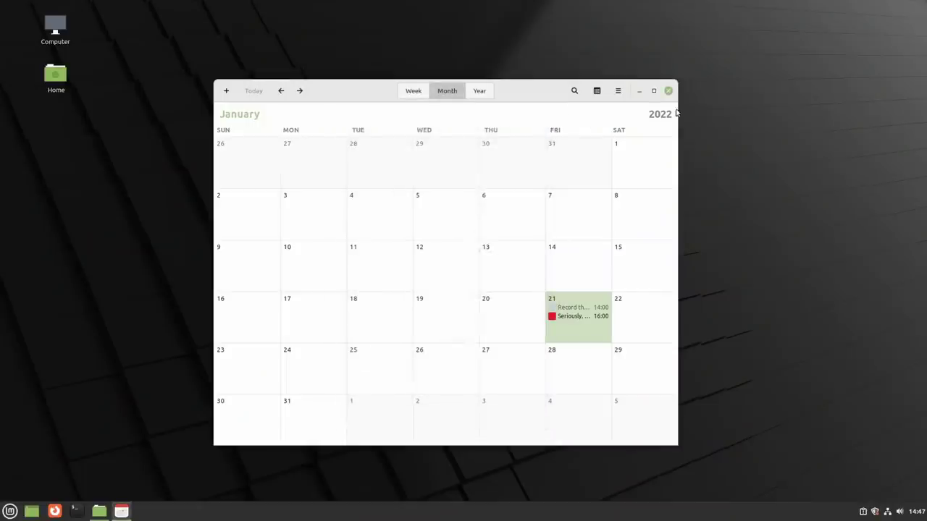
left_click(669, 92)
- Find and open Online Accounts by searching for "onli", and look through the account providers that can be added
key("super")
type("onli")
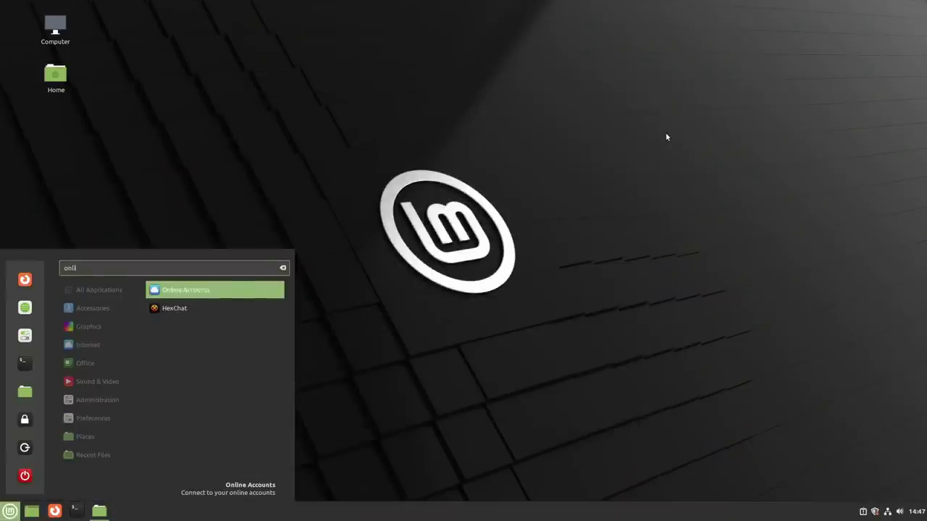
key("Return")
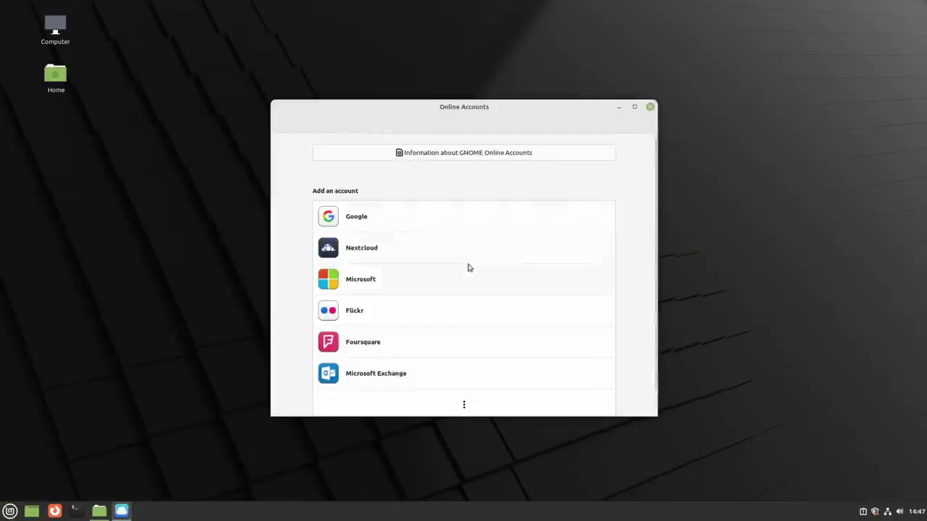
scroll(456, 239, "down", 1)
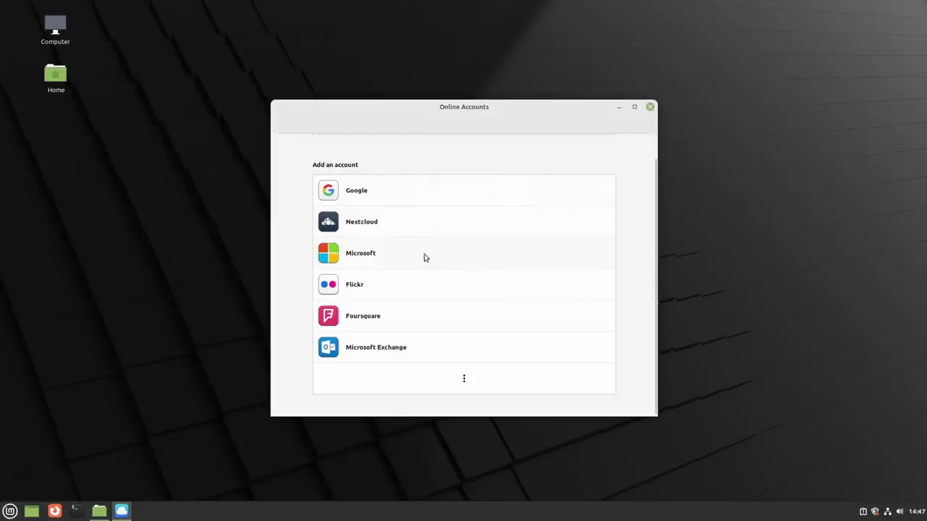
- Expand the list of account providers in Online Accounts to show the remaining ones
left_click(469, 380)
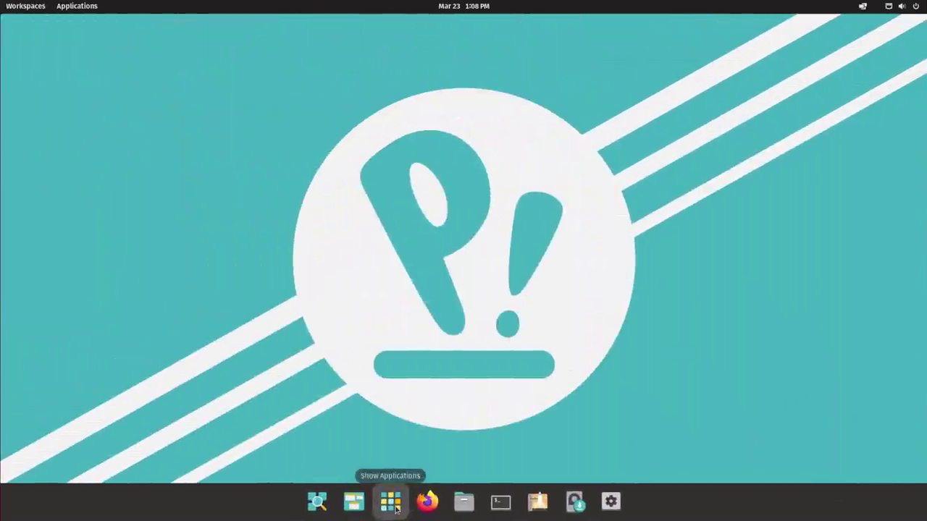
- Open the application library in Pop!_OS, look through the Office, System and Utilities folders, and return to Library Home
left_click(392, 503)
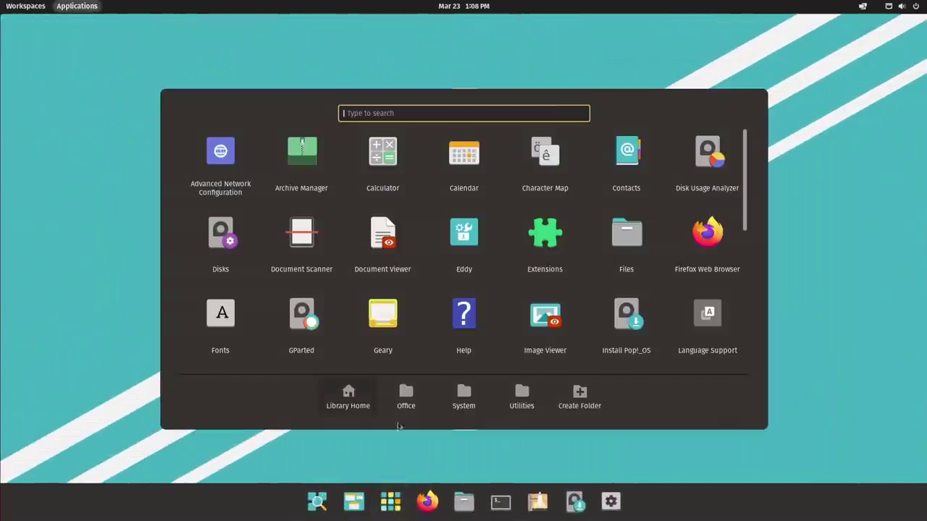
left_click(406, 400)
left_click(460, 407)
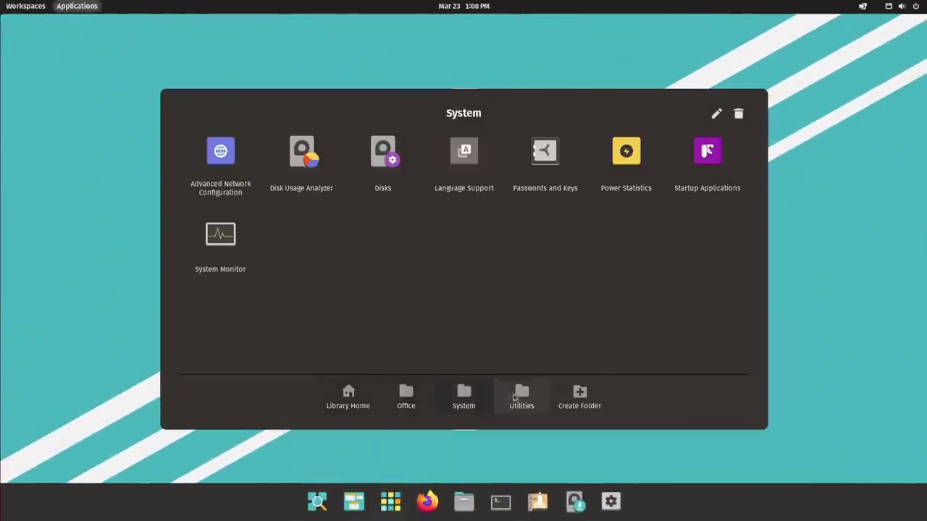
left_click(523, 402)
left_click(348, 401)
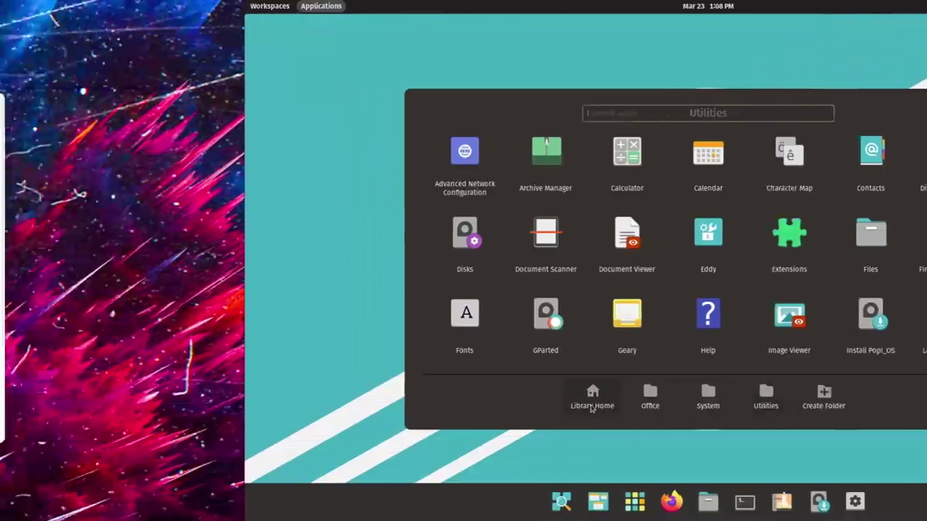
- Search the online extensions for "tray", view the details of spotify-tray, and return to the results
left_click(499, 106)
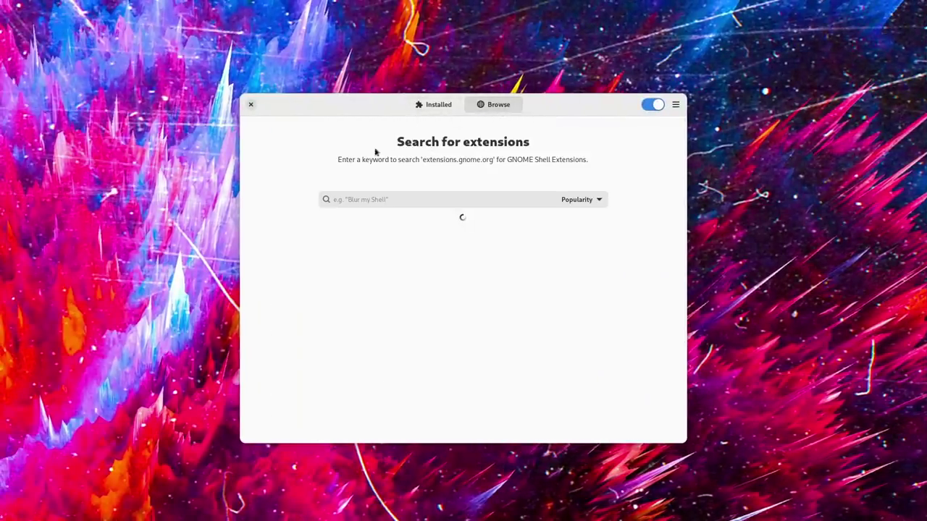
type("tray")
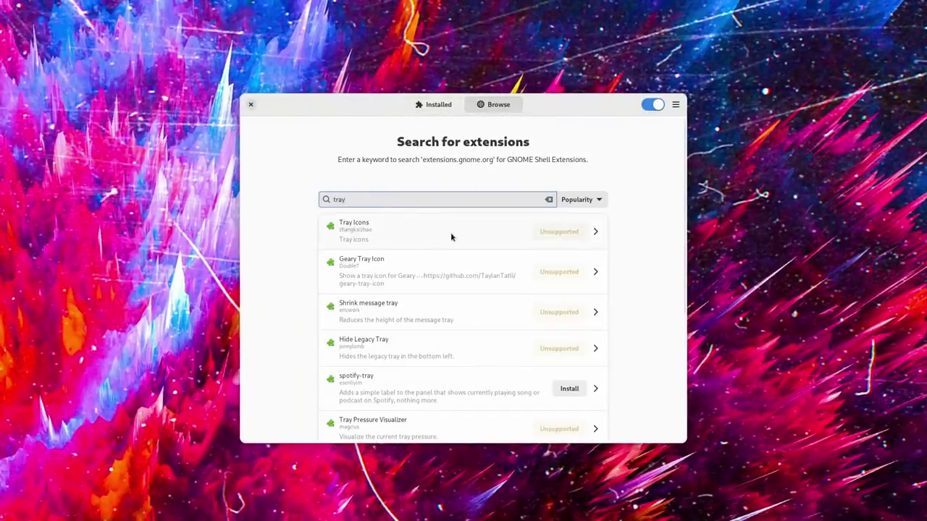
scroll(454, 323, "down", 1)
left_click(456, 356)
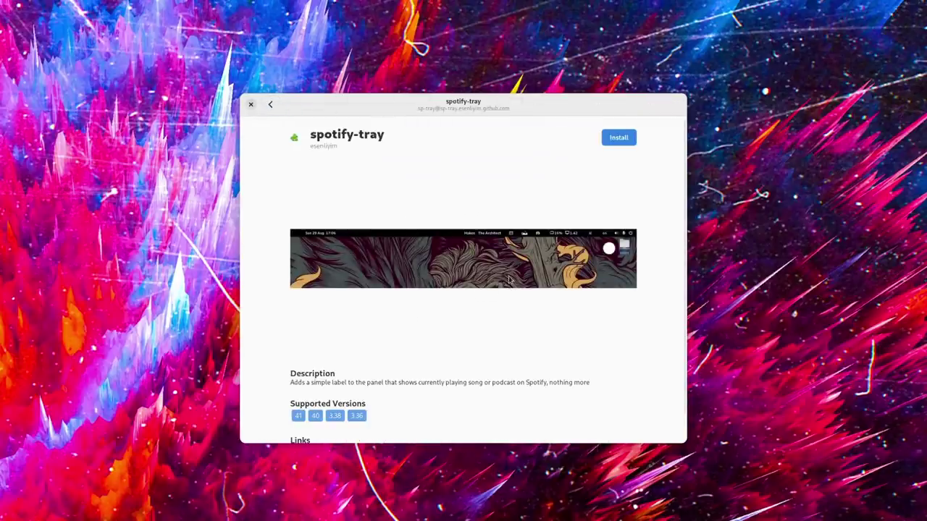
left_click(272, 107)
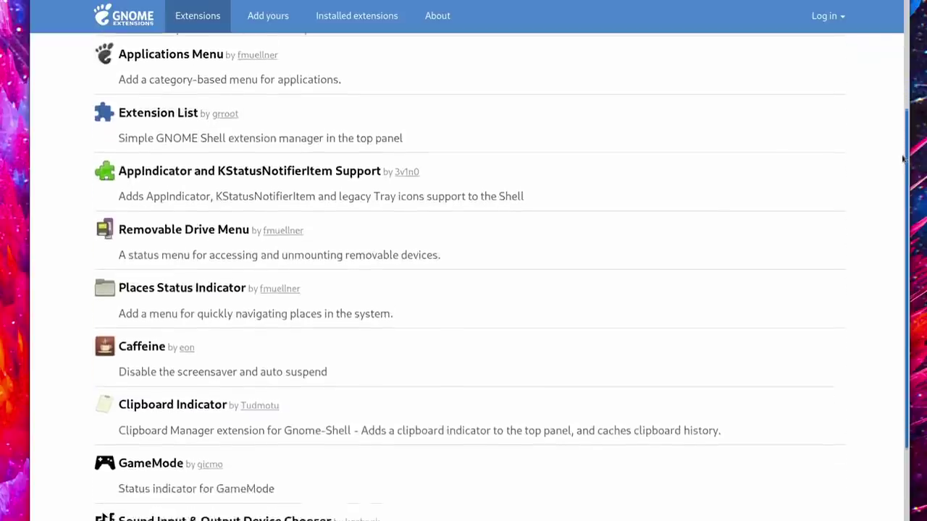
- Browse the extensions on the GNOME Extensions website, and examine the Places Status Indicator page with its description and screenshot
scroll(898, 252, "down", 3)
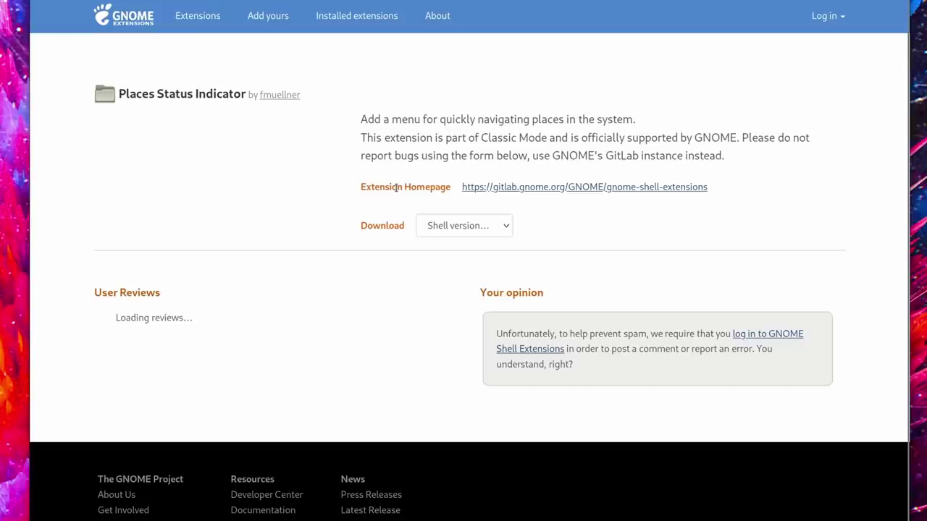
left_click_drag(361, 121, 536, 138)
left_click(536, 140)
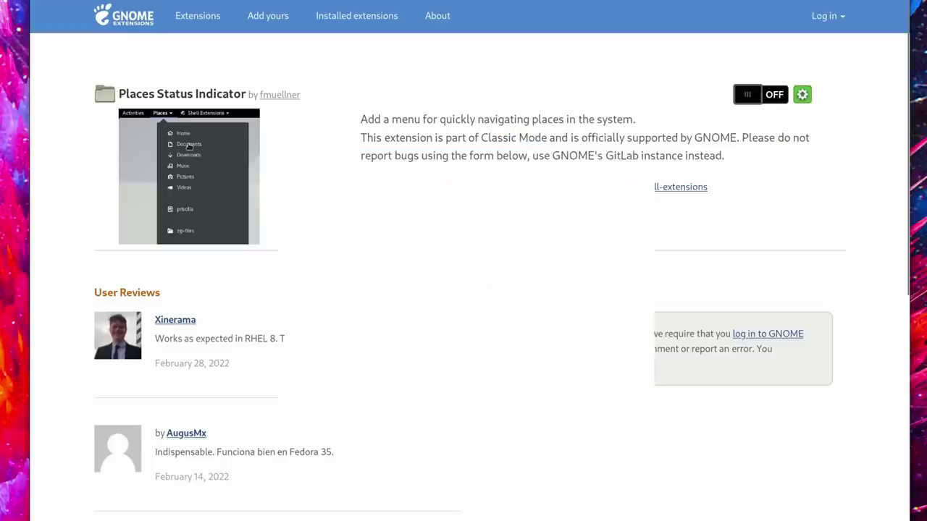
left_click(214, 156)
left_click(704, 263)
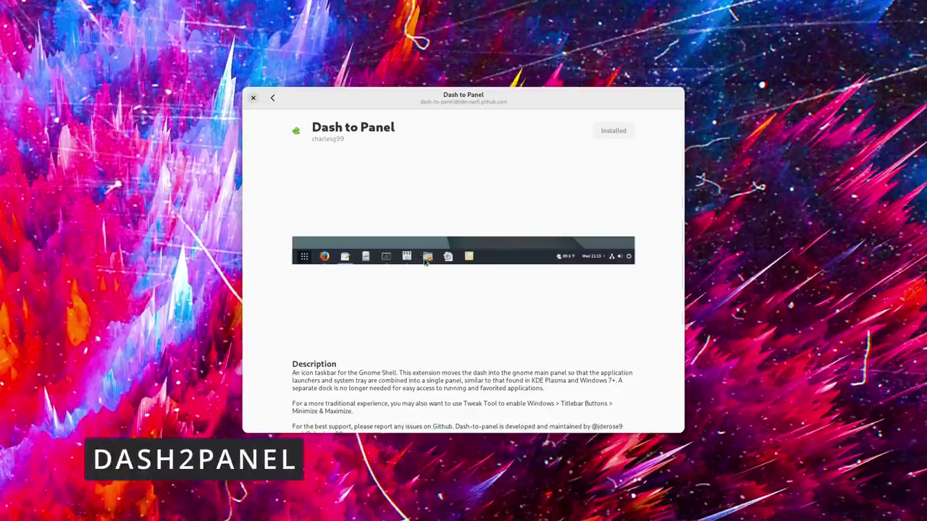
- Review the Dash to Panel details in the extension manager, and enable Dash to Panel among the installed extensions
scroll(425, 263, "down", 3)
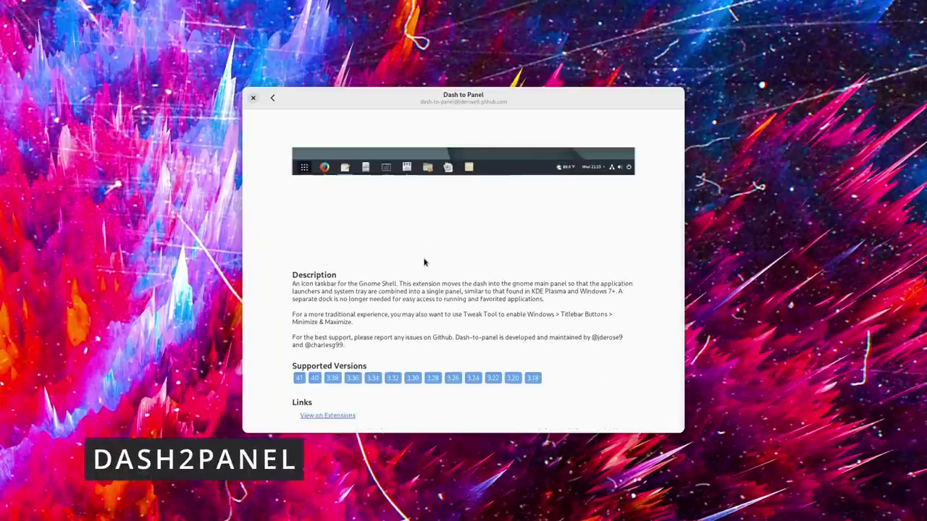
scroll(425, 262, "up", 3)
left_click(272, 97)
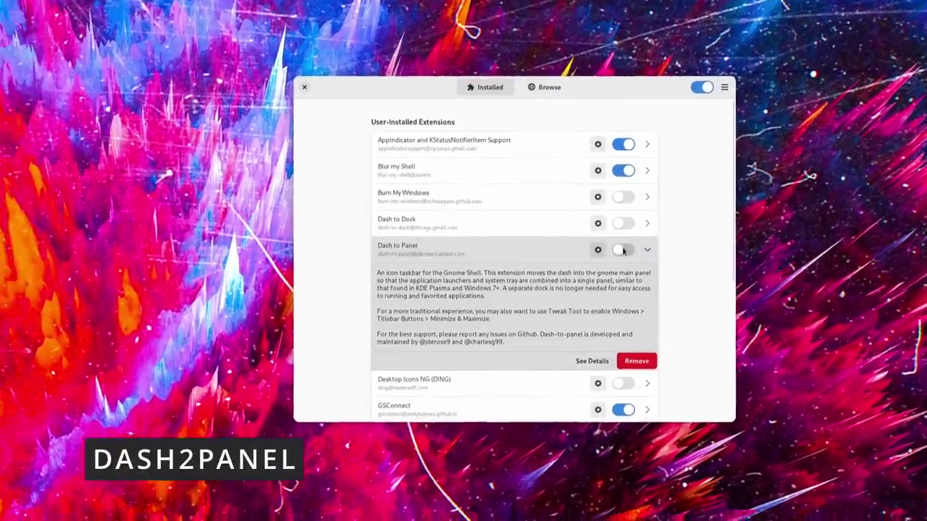
left_click(621, 250)
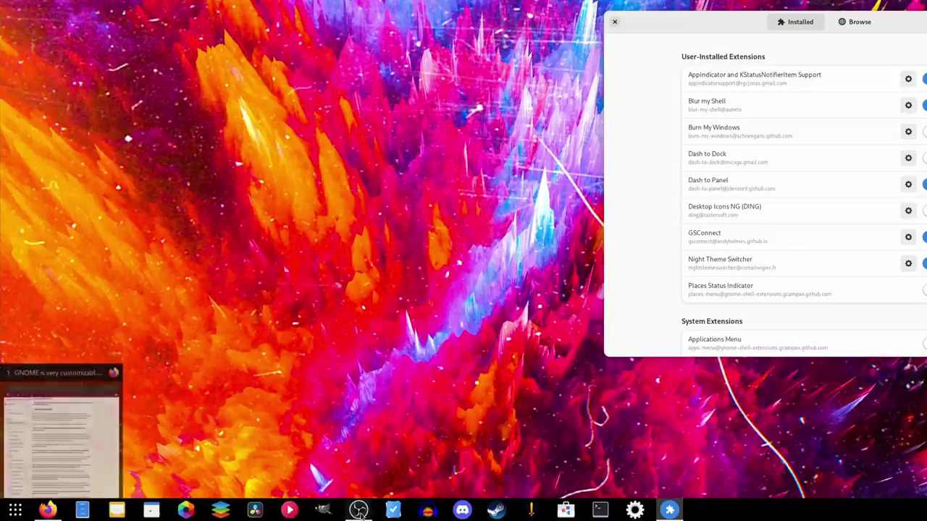
- Test the panel by minimising and restoring the extension manager window, and open and close the application grid, calendar and system menu
left_click(671, 511)
left_click(671, 512)
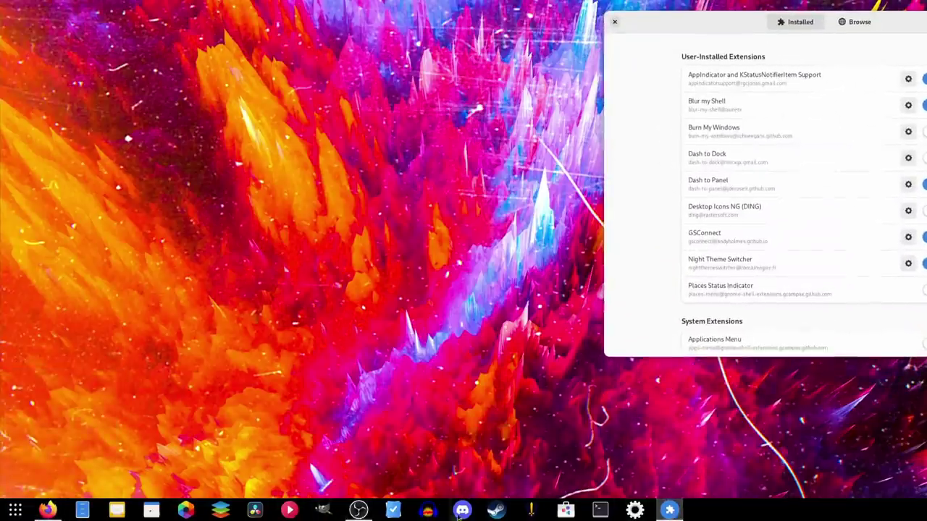
left_click(15, 511)
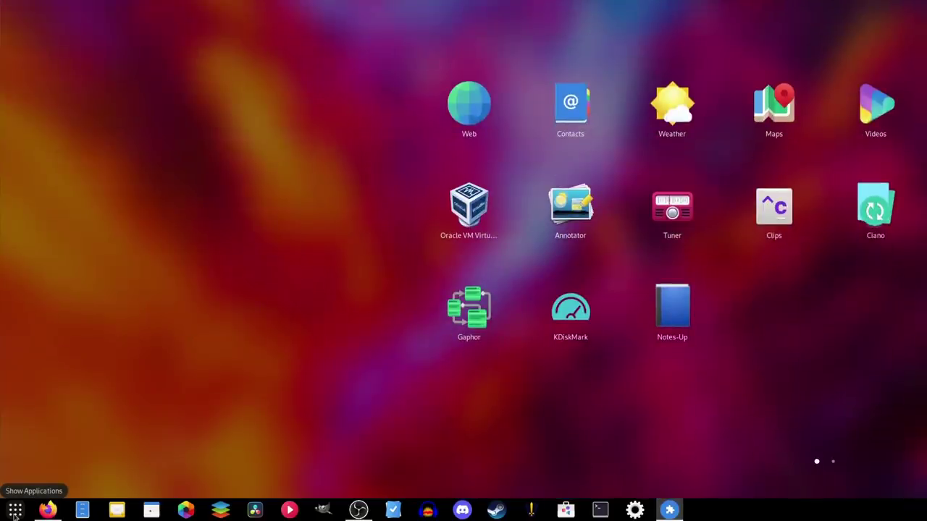
left_click(14, 511)
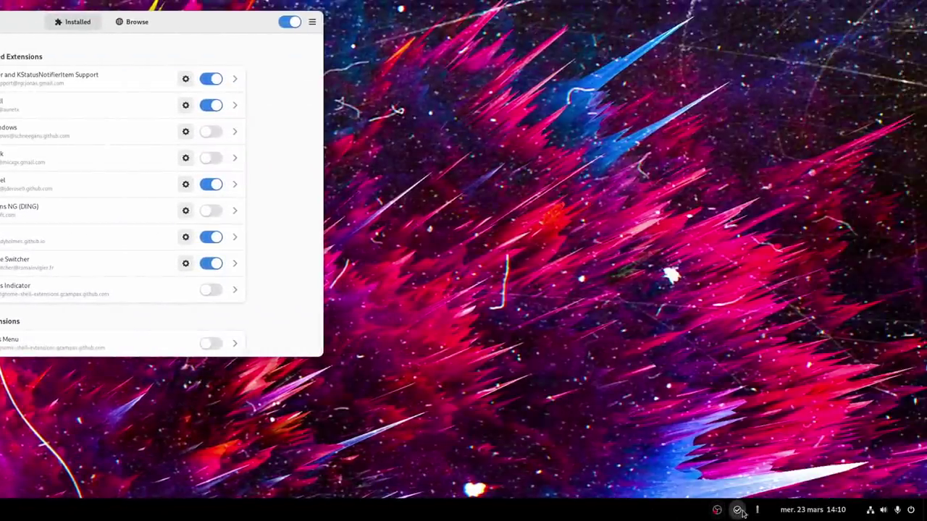
left_click(802, 511)
left_click(801, 511)
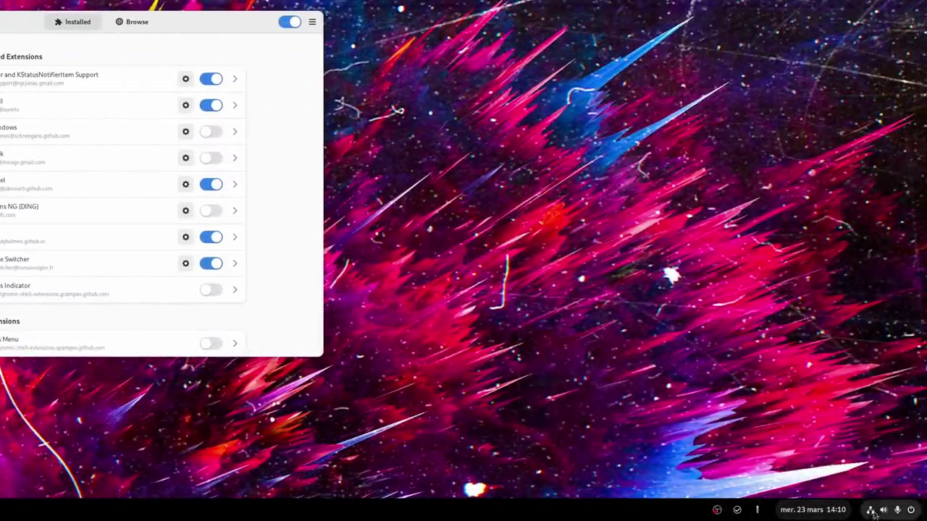
left_click(885, 511)
left_click(887, 513)
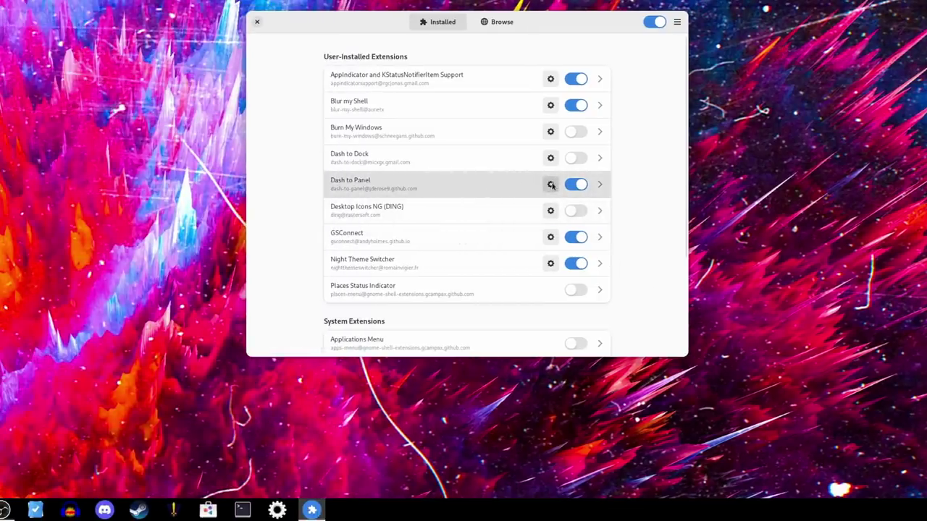
- Open the Dash to Panel settings, and switch Panel Intellihide on and back off
left_click(551, 185)
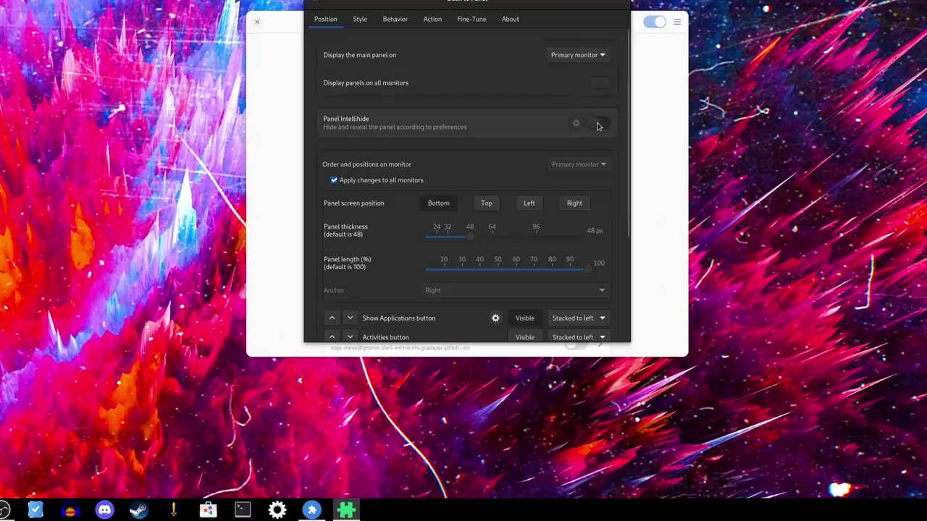
left_click(598, 125)
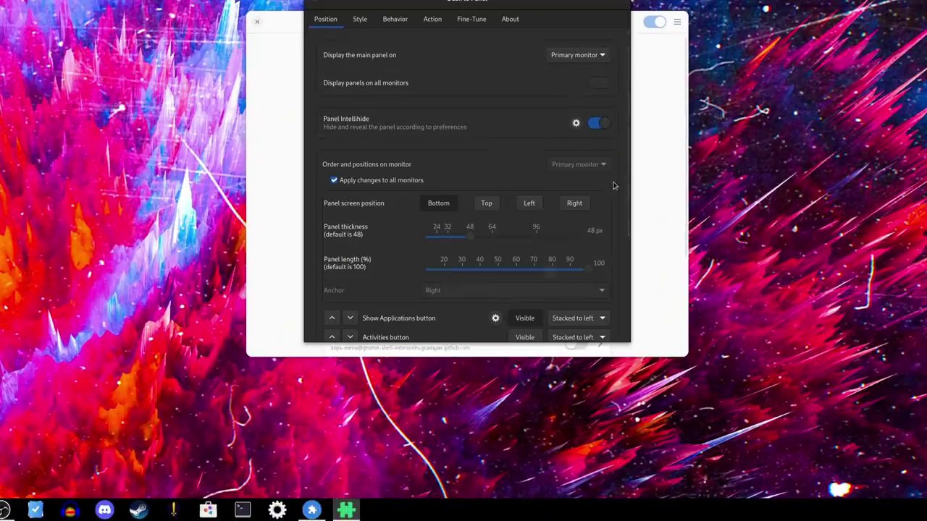
left_click(598, 123)
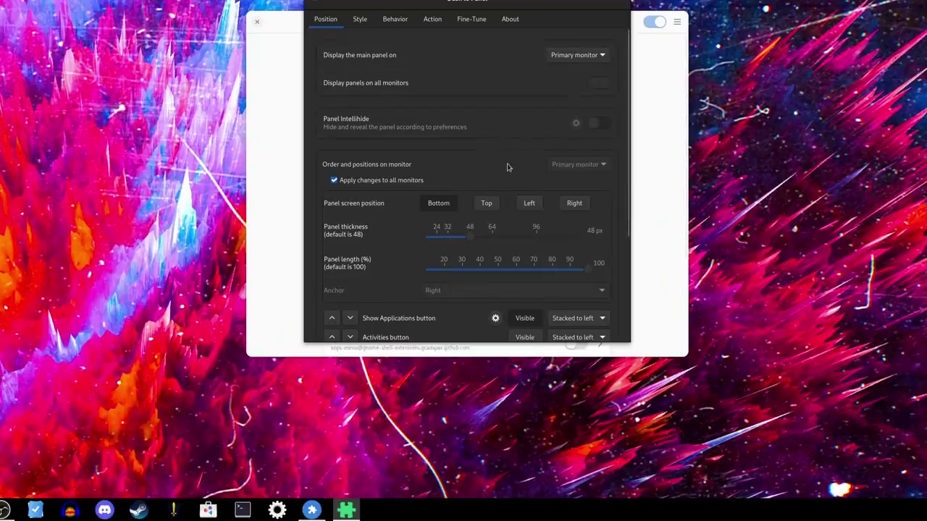
- Try the Top and Left panel positions, return the panel to Bottom, and try out the panel length setting
scroll(508, 171, "down", 2)
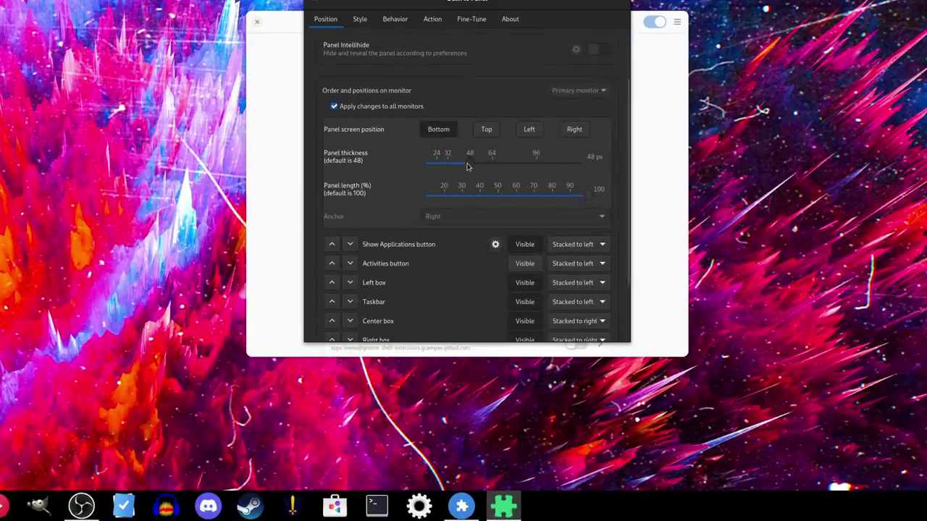
left_click(496, 133)
left_click(530, 132)
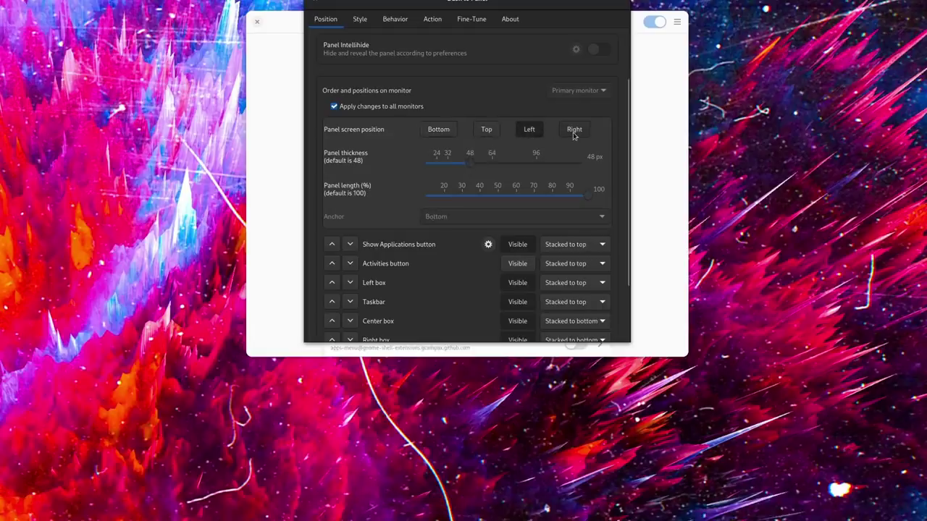
left_click(440, 132)
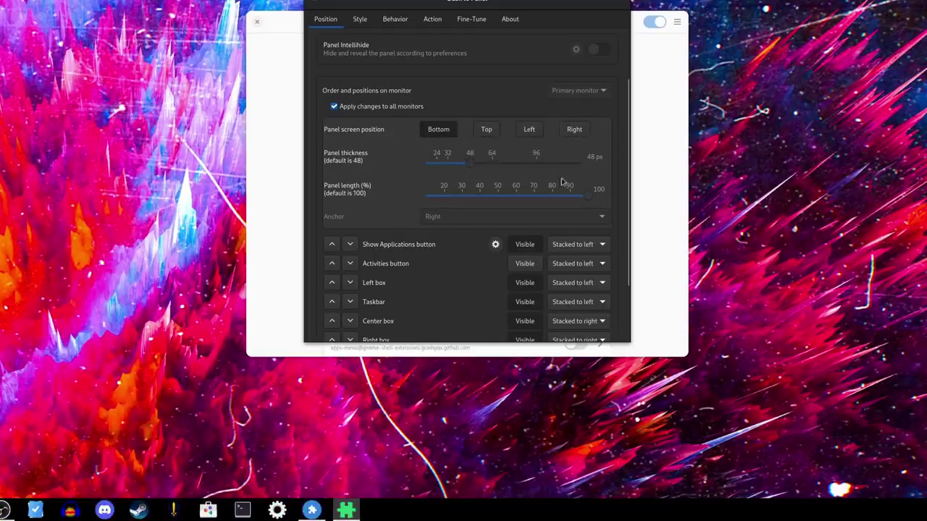
mouse_move(586, 200)
left_mouse_down()
mouse_move(501, 198)
mouse_move(586, 200)
left_mouse_up()
- Try Monitor Center and Centered for the Show Applications button, restore Stacked to left, and toggle the Activities button's visibility
scroll(580, 215, "down", 2)
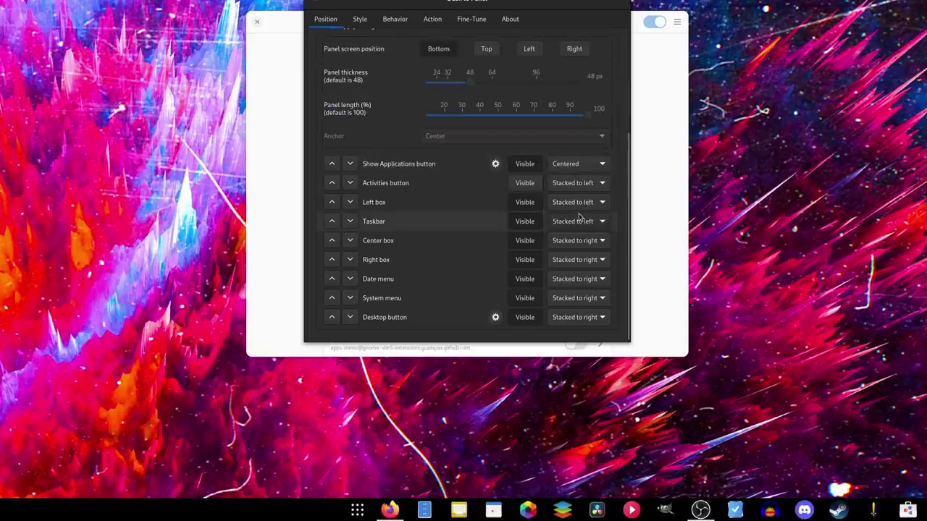
left_click(578, 164)
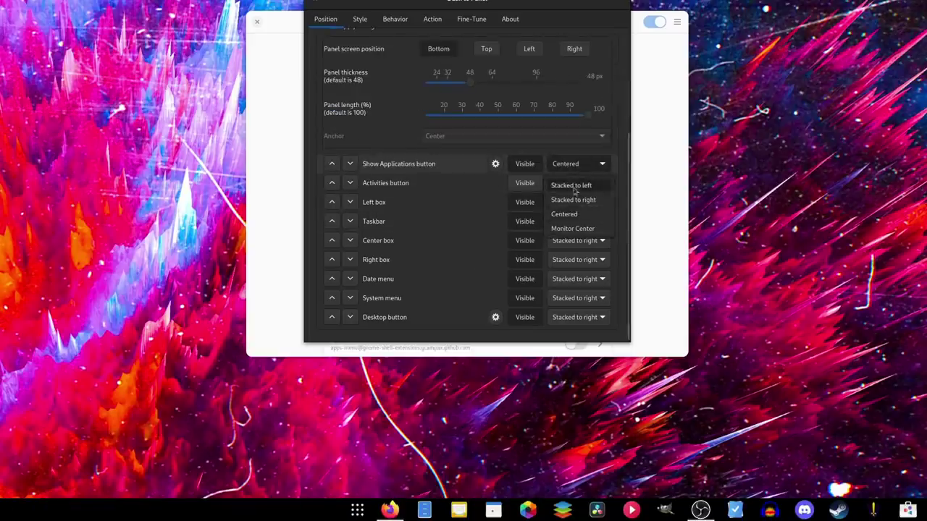
left_click(572, 226)
left_click(574, 163)
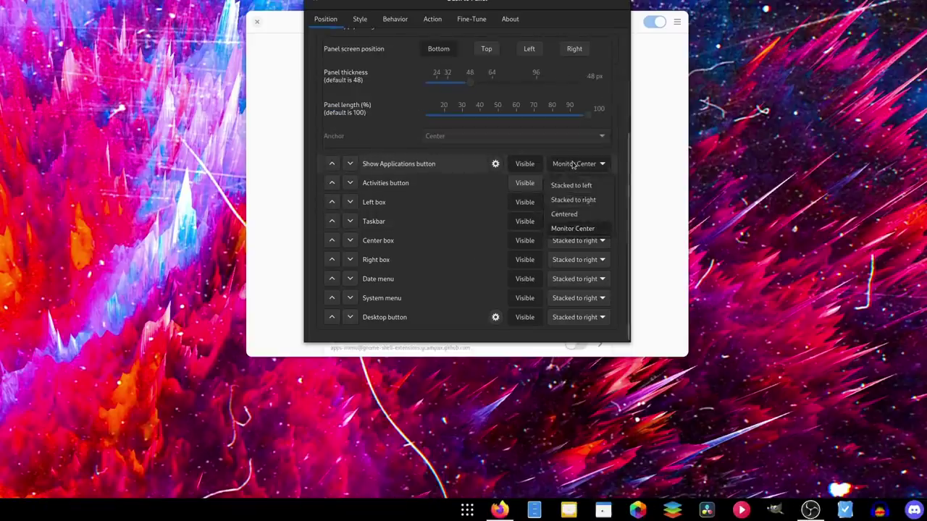
left_click(570, 215)
left_click(574, 163)
left_click(572, 185)
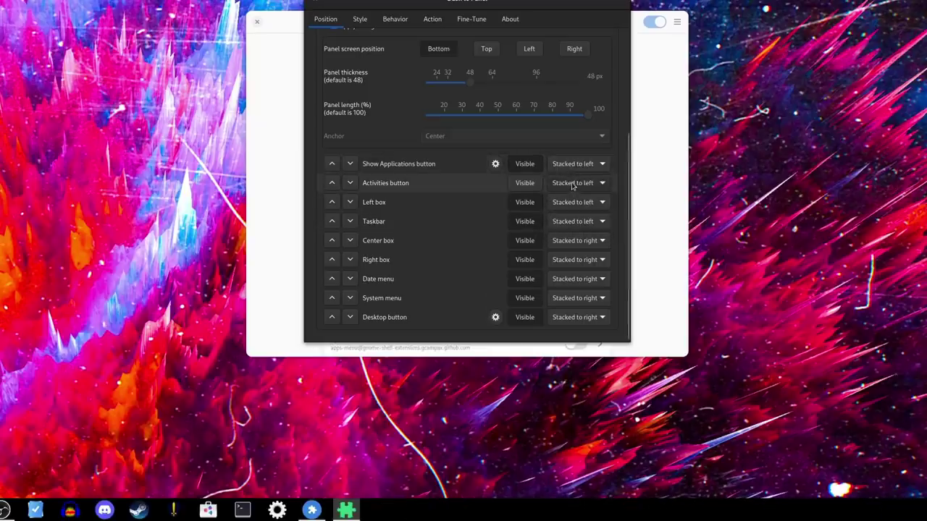
left_click(526, 184)
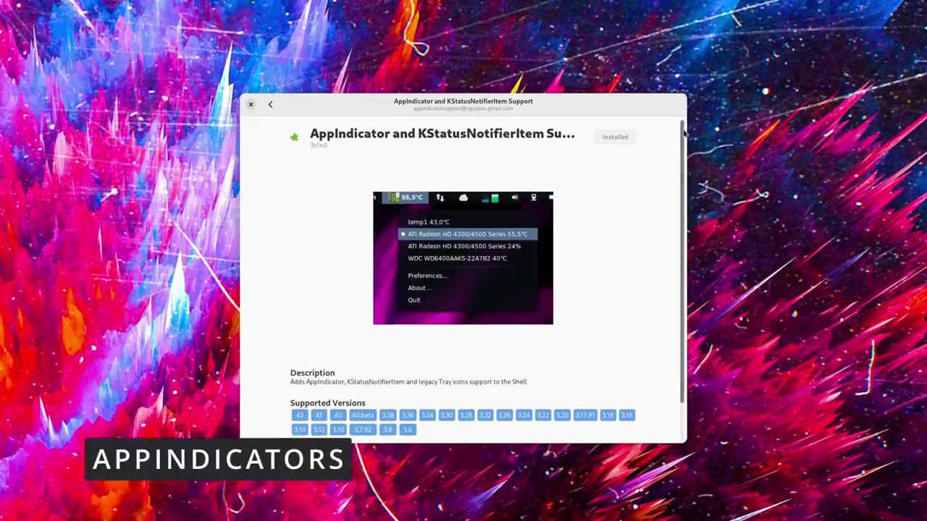
- Review the AppIndicator and KStatusNotifierItem Support details, return to the installed extensions, and switch this extension on
scroll(685, 133, "down", 1)
scroll(670, 153, "up", 1)
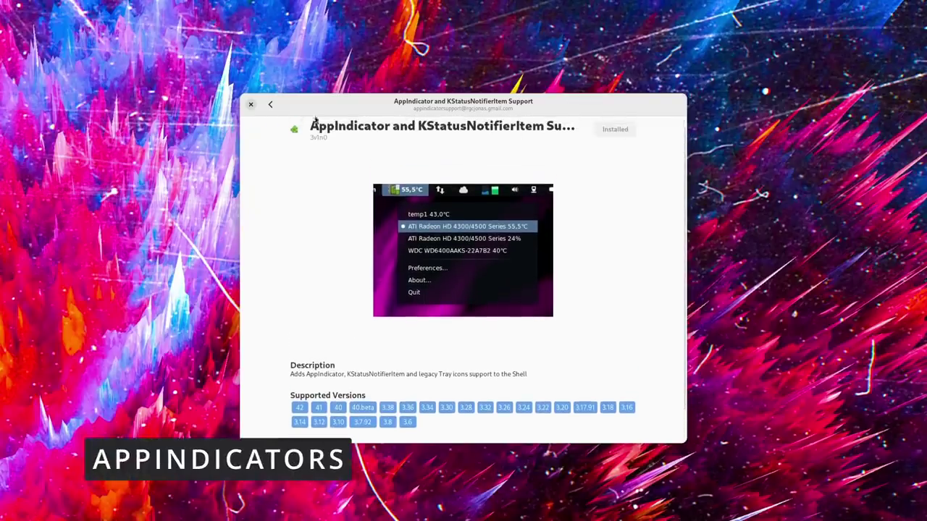
left_click(269, 105)
left_click(572, 161)
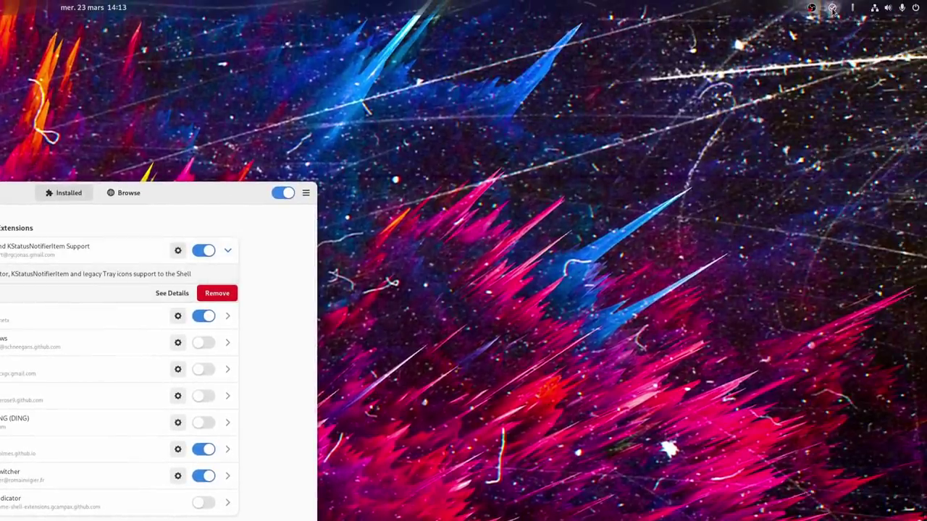
- Show the Nextcloud tray menu and close it, and open the tray menu of the recording application
left_click(833, 9)
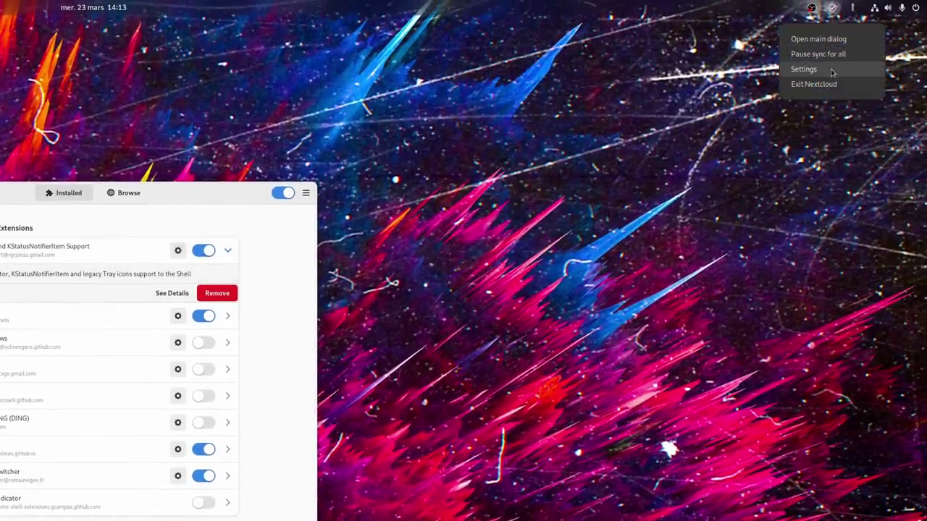
left_click(834, 10)
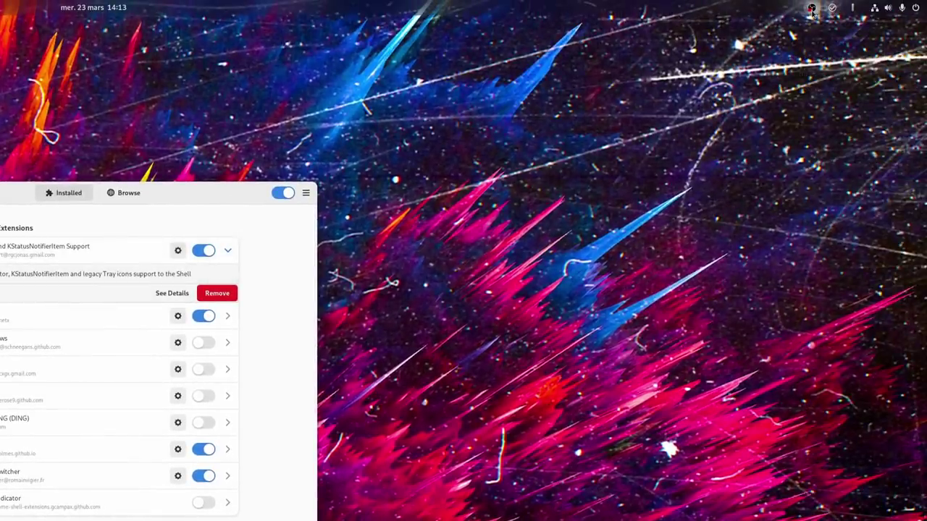
left_click(812, 9)
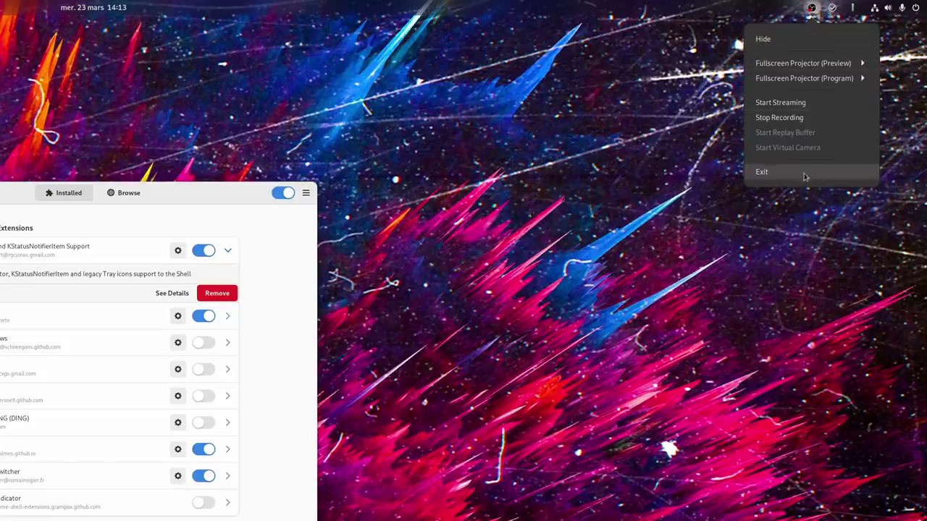
- Show the dock menus of the trash and the MEDIA drive, and open and close the applications grid
left_click(812, 8)
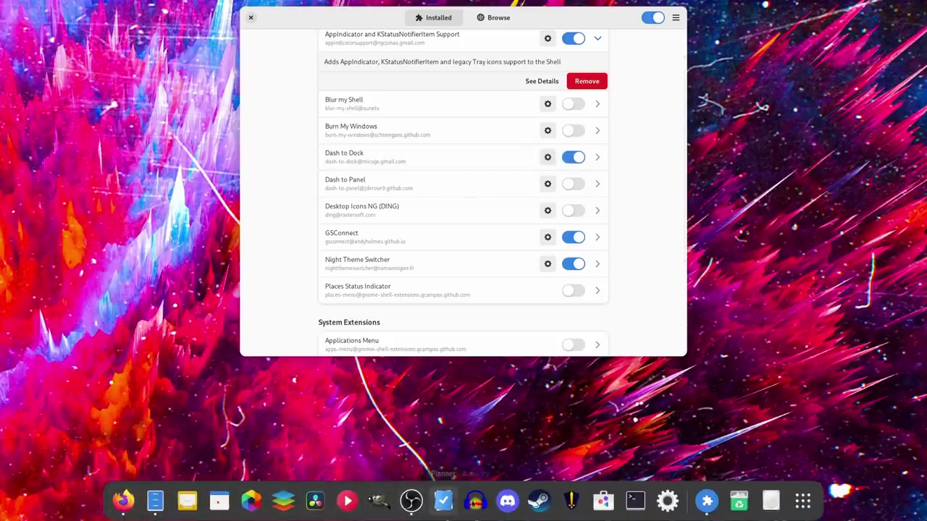
right_click(739, 498)
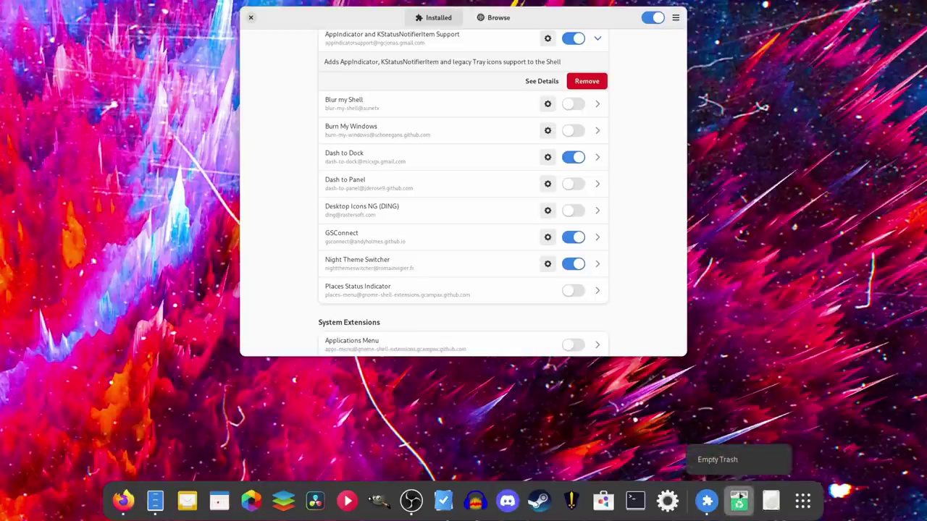
left_click(717, 460)
left_click(478, 209)
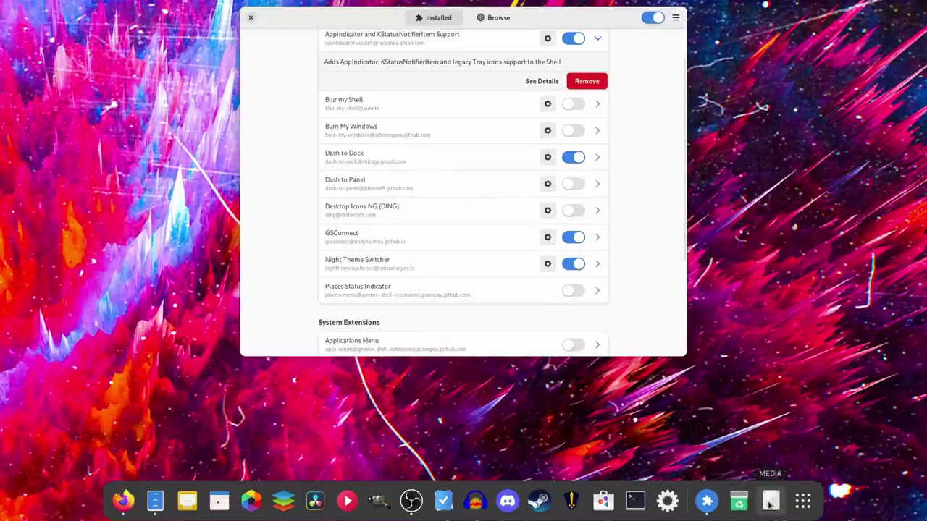
right_click(770, 499)
left_click(769, 460)
left_click(802, 501)
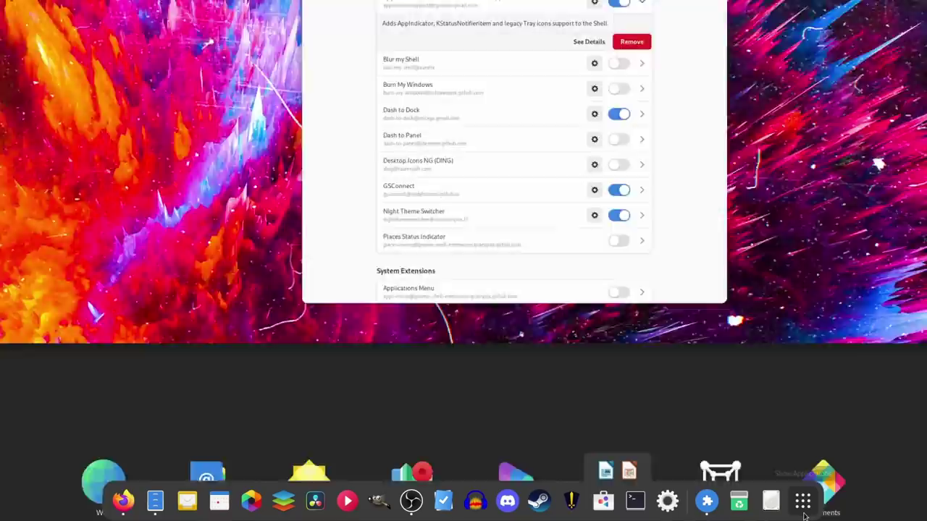
left_click(804, 516)
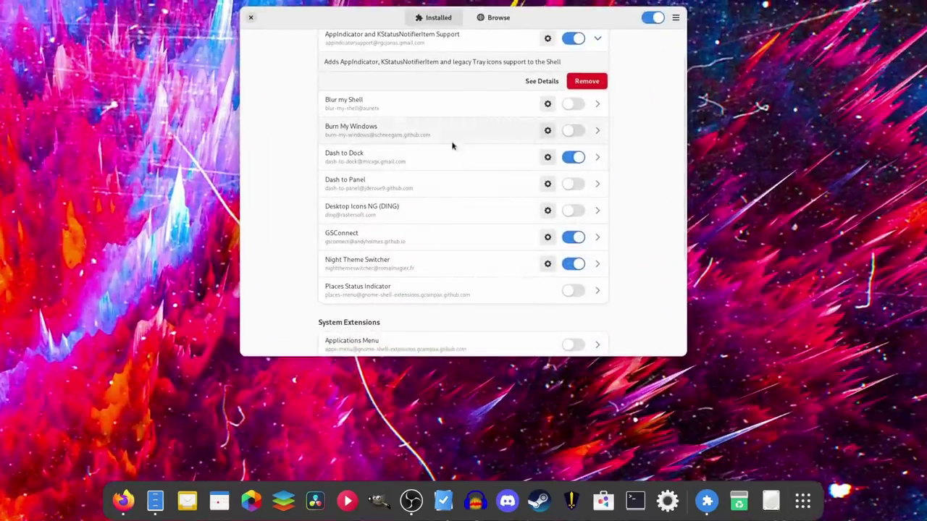
- Open the Dash to Dock settings and look at the monitors offered for showing the dock
left_click(547, 158)
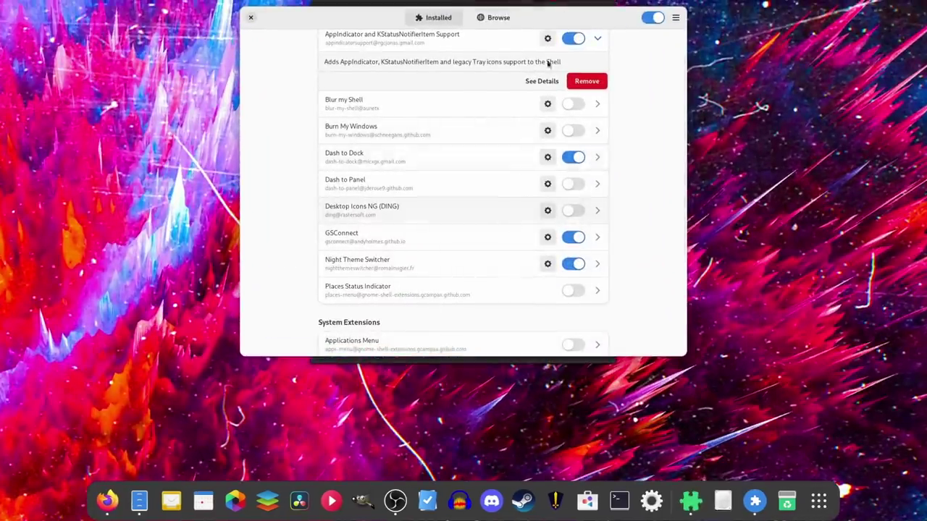
left_click(446, 72)
left_click(453, 91)
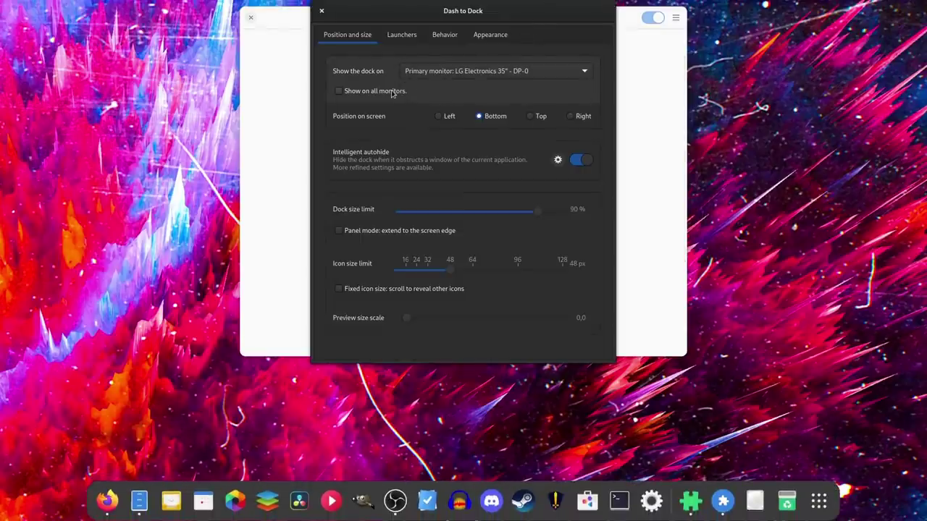
- Try the Left, Top and Right screen positions for the dock and return it to Bottom
left_click(442, 117)
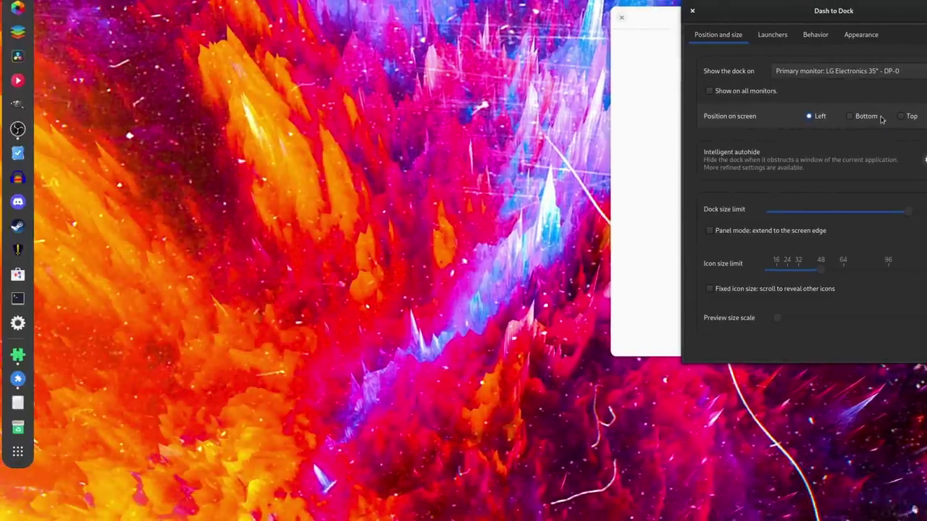
left_click(909, 117)
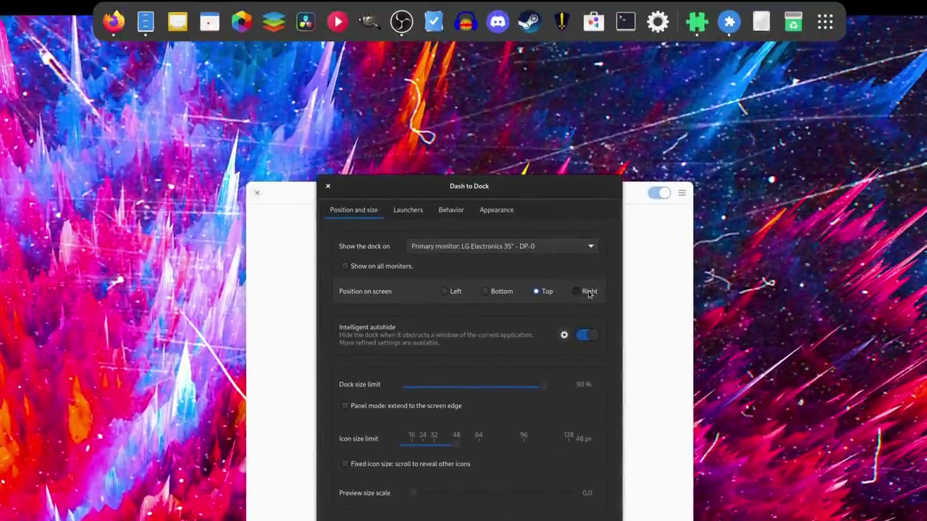
left_click(588, 292)
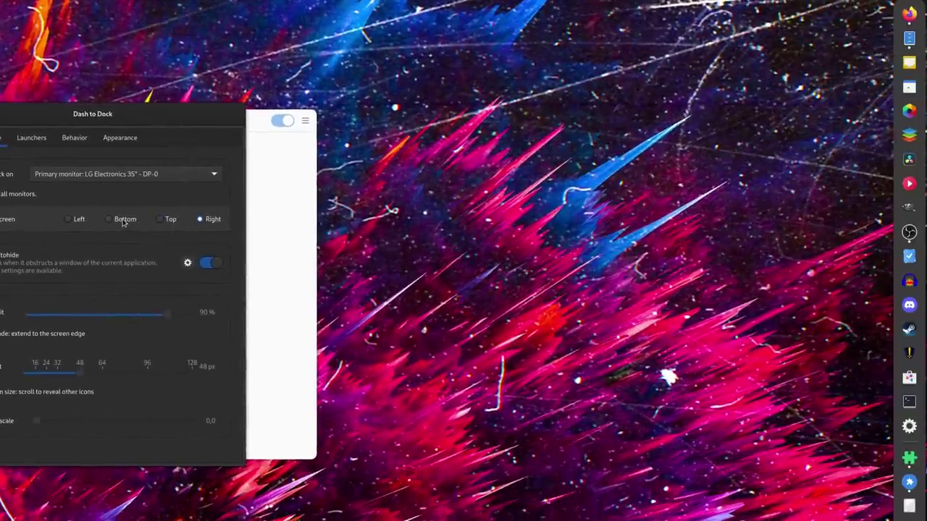
left_click(493, 291)
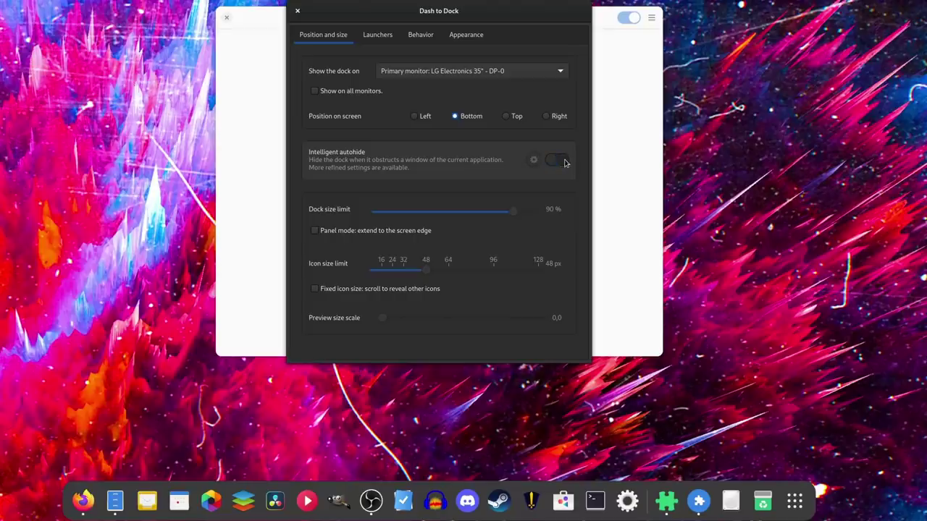
- Switch Intelligent autohide back on, try a 99 % dock size limit, and toggle Panel mode on and off
left_click(565, 162)
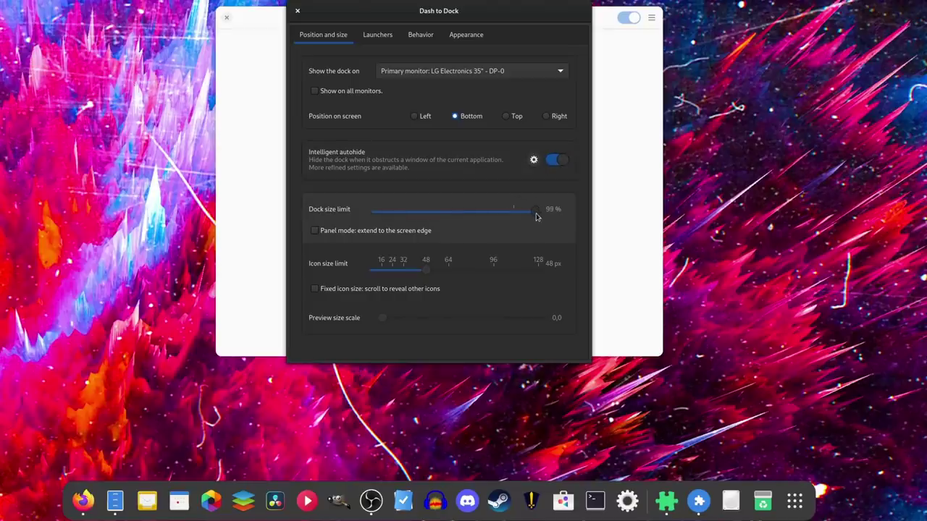
left_click(343, 233)
left_click(344, 234)
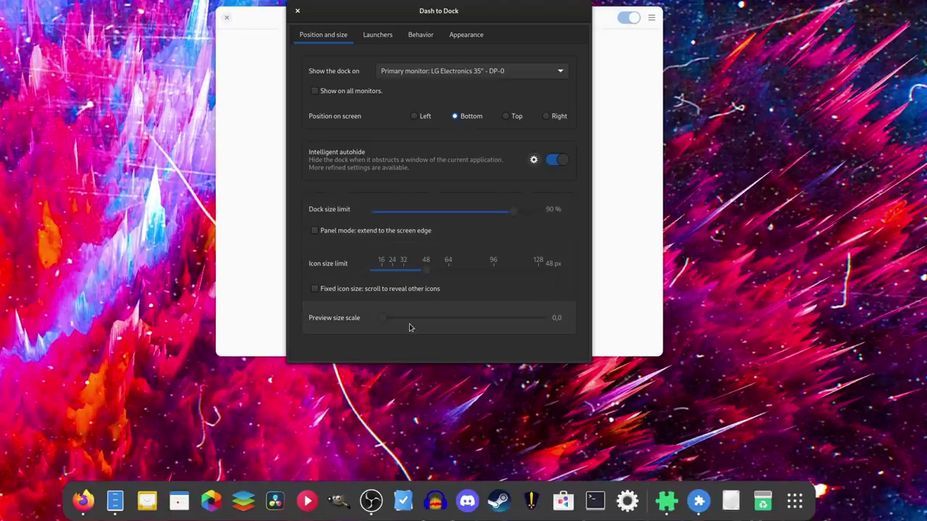
- Show the dock's launcher options and toggle Show favorite applications off and back on
left_click(384, 40)
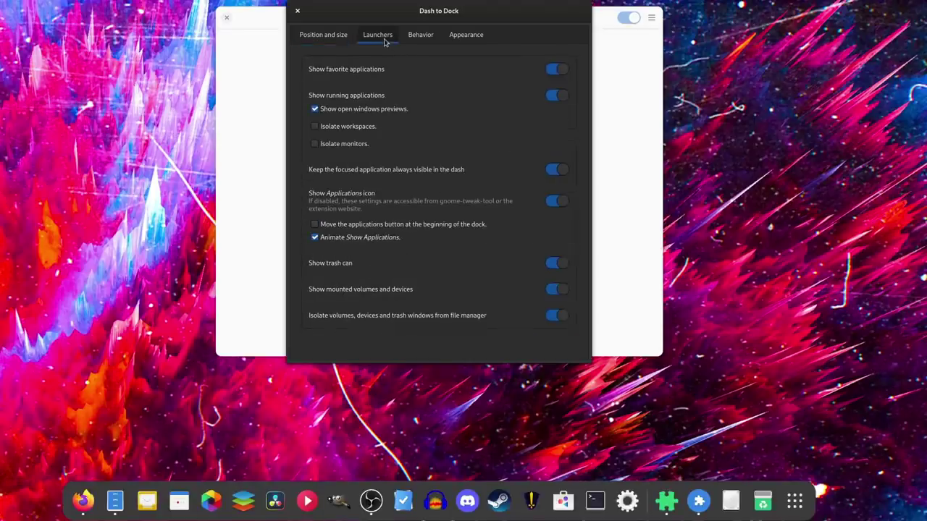
left_click(562, 72)
left_click(563, 73)
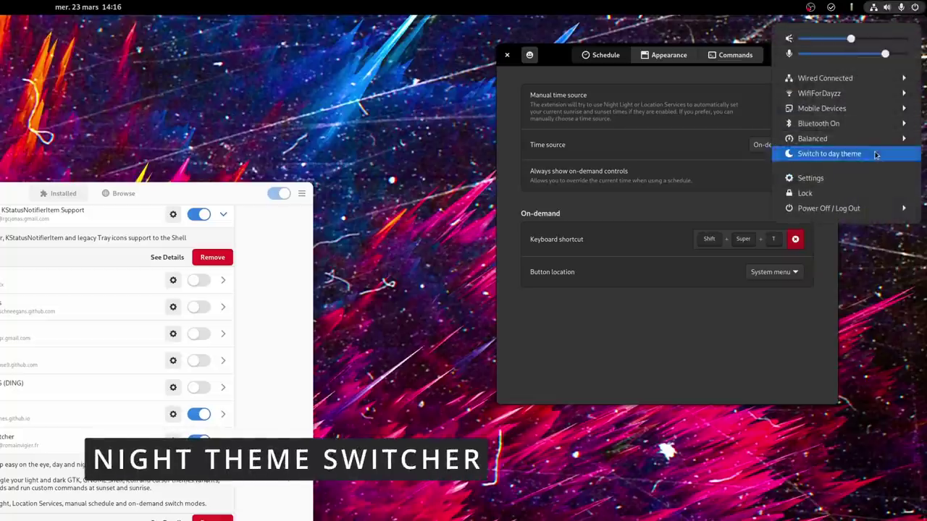
- Switch the desktop to the day theme and return it to the night theme
left_click(829, 154)
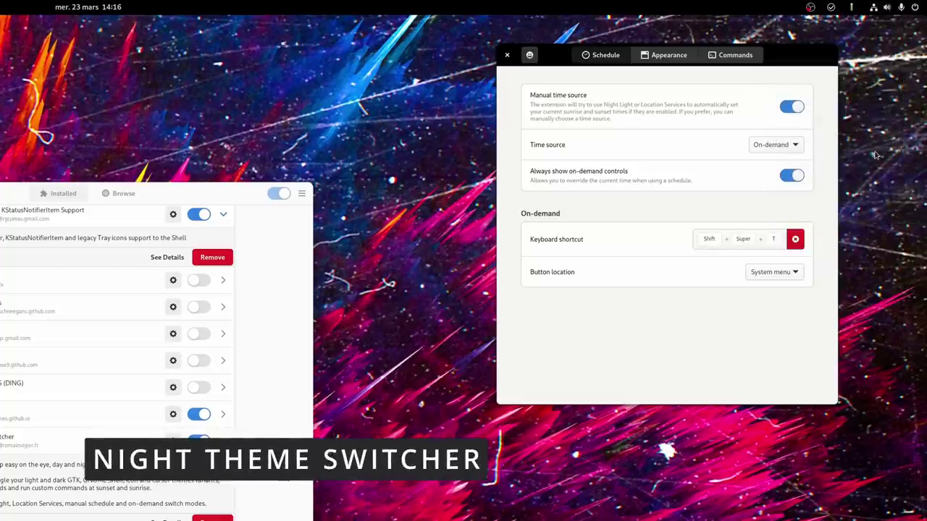
left_click(892, 7)
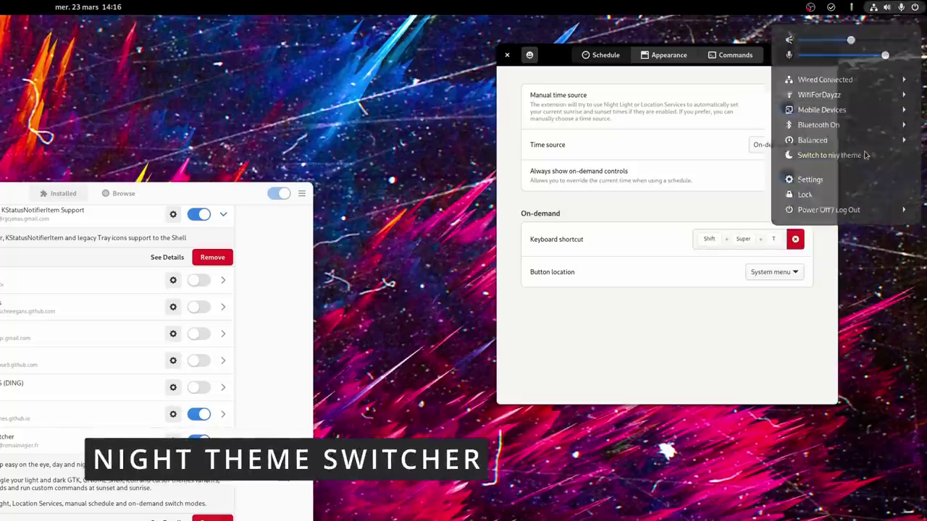
left_click(864, 154)
- Try Location Services as Night Theme Switcher's time source, set it to Manual schedule, and adjust the sunrise and sunset hours
left_click(791, 147)
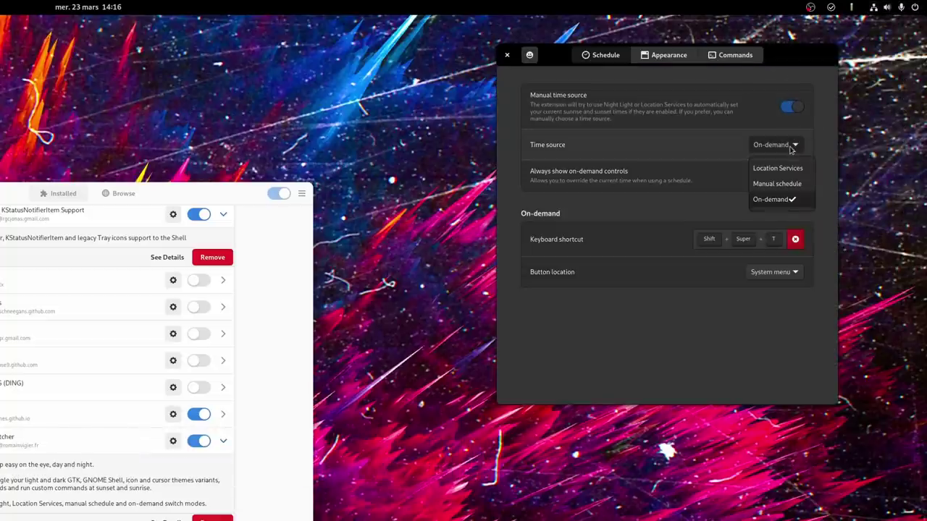
left_click(784, 172)
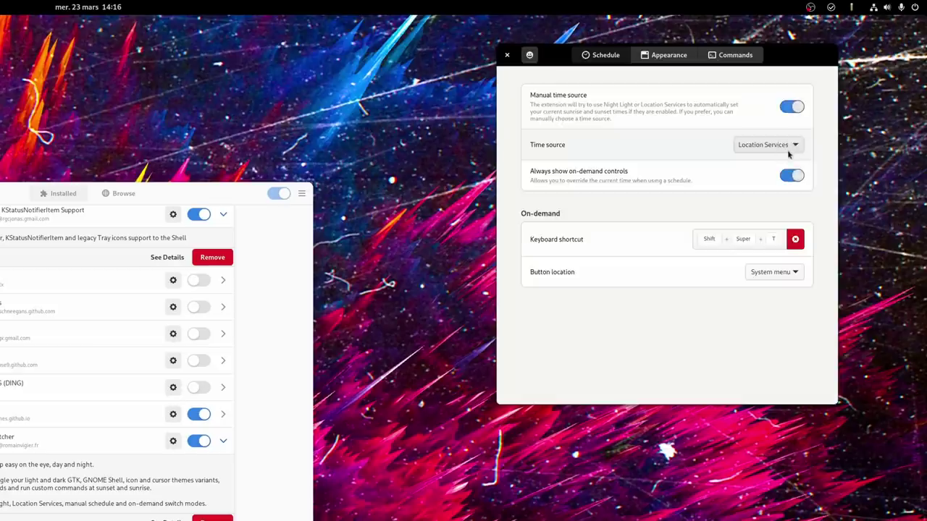
left_click(788, 146)
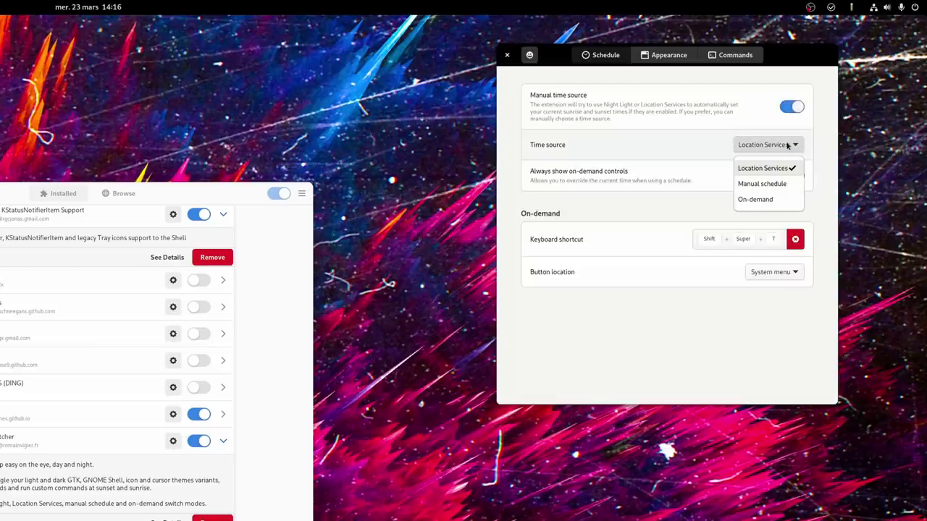
left_click(774, 185)
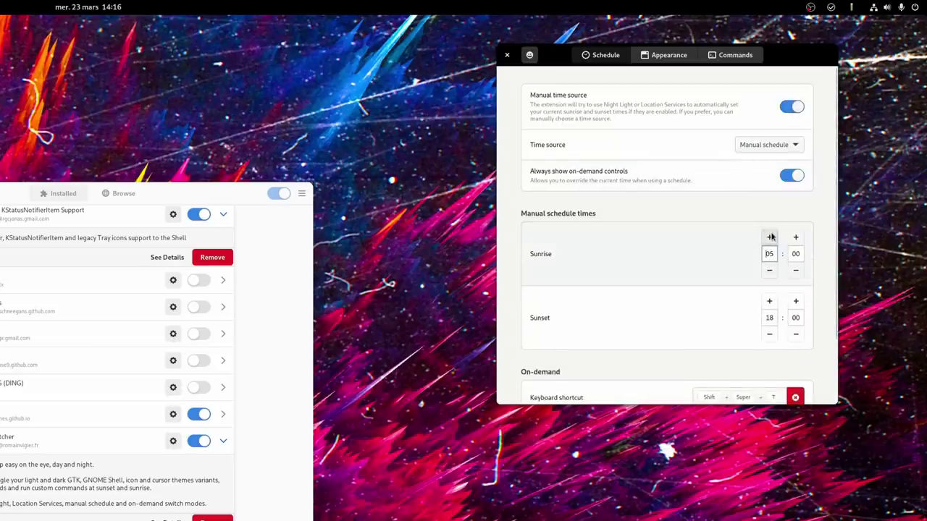
left_click(769, 334)
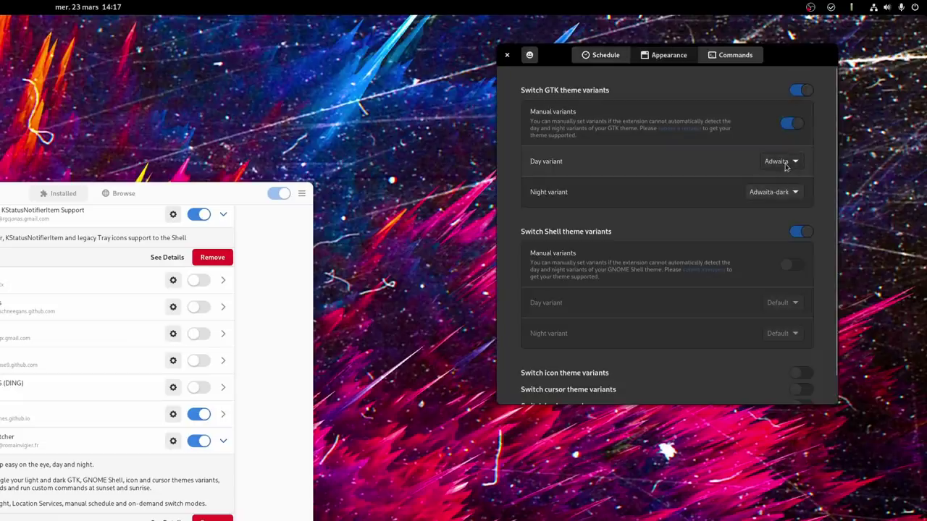
- Set the night variant of the GTK theme to Qogir-dark and keep Adwaita as the day variant
left_click(774, 193)
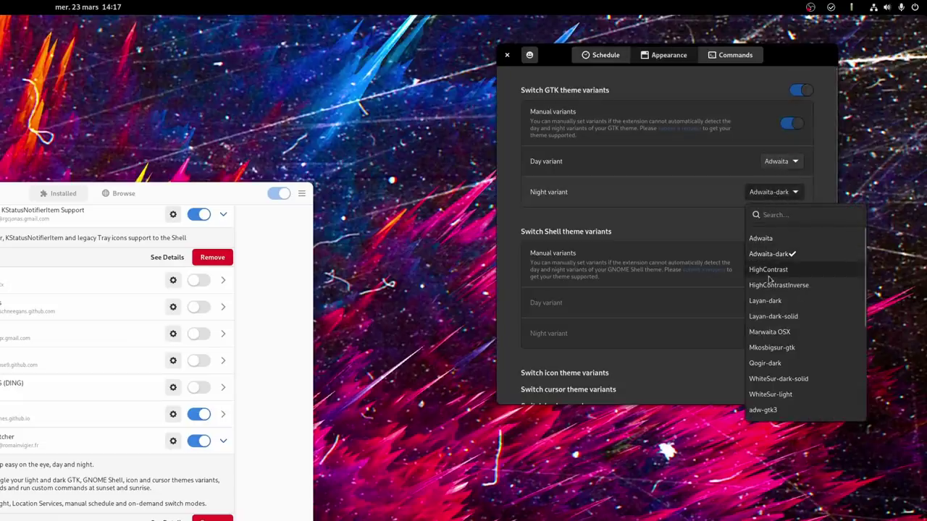
left_click(772, 364)
left_click(780, 149)
left_click(797, 186)
- Test the chosen GTK variants by switching to the day theme and back to night, and open the night variant choices
left_click(888, 7)
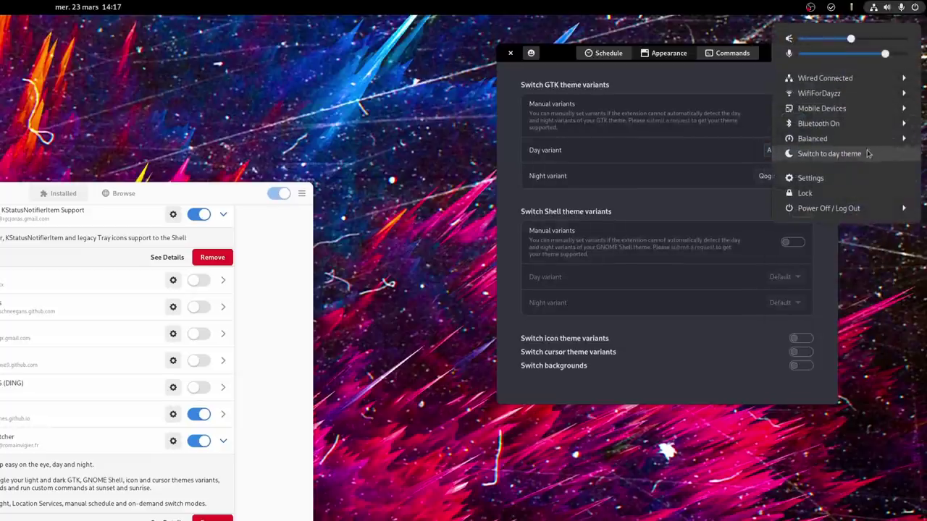
left_click(829, 154)
left_click(877, 6)
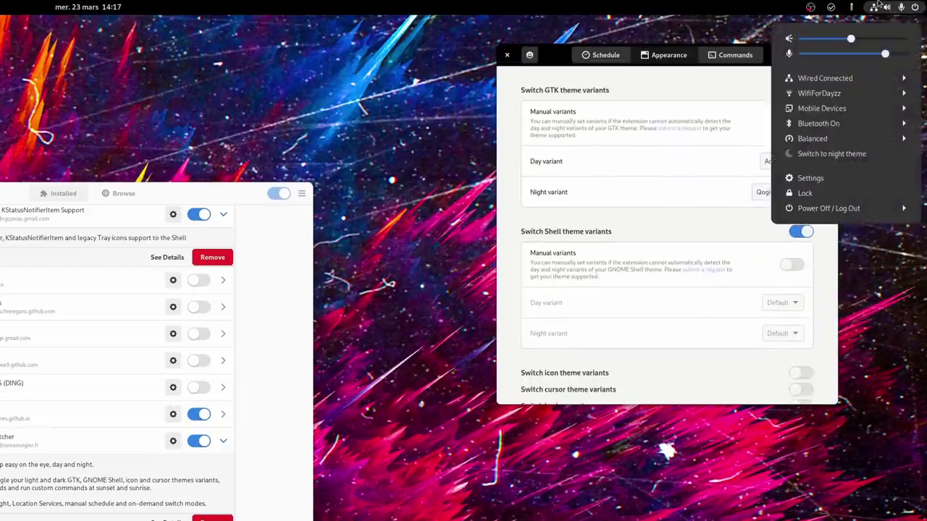
left_click(829, 152)
left_click(787, 181)
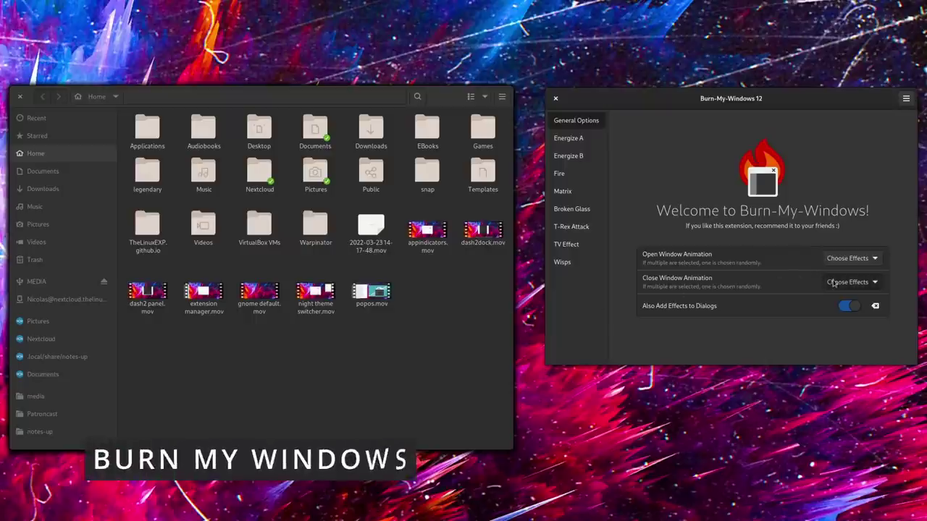
- Review the Burn-My-Windows effects for the close window animation and preview Energize A by closing the file manager window
left_click(834, 283)
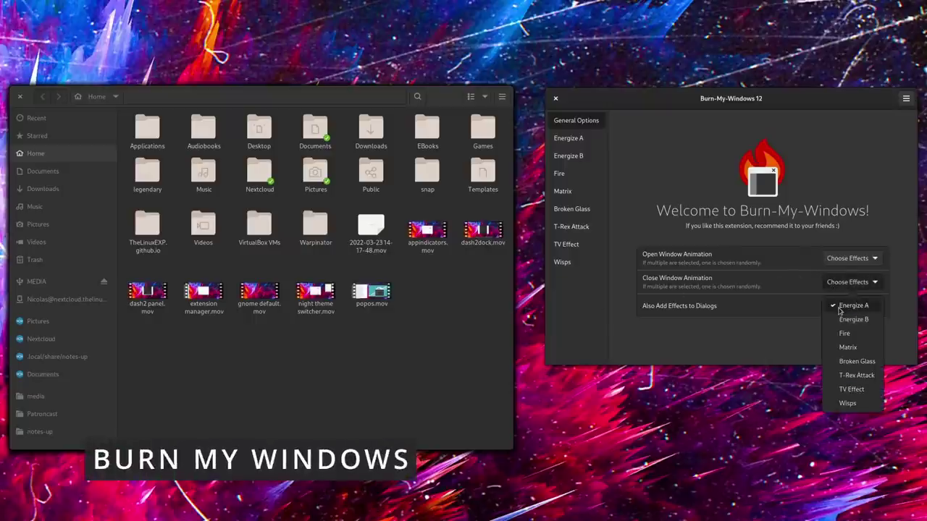
left_click(821, 247)
left_click(19, 96)
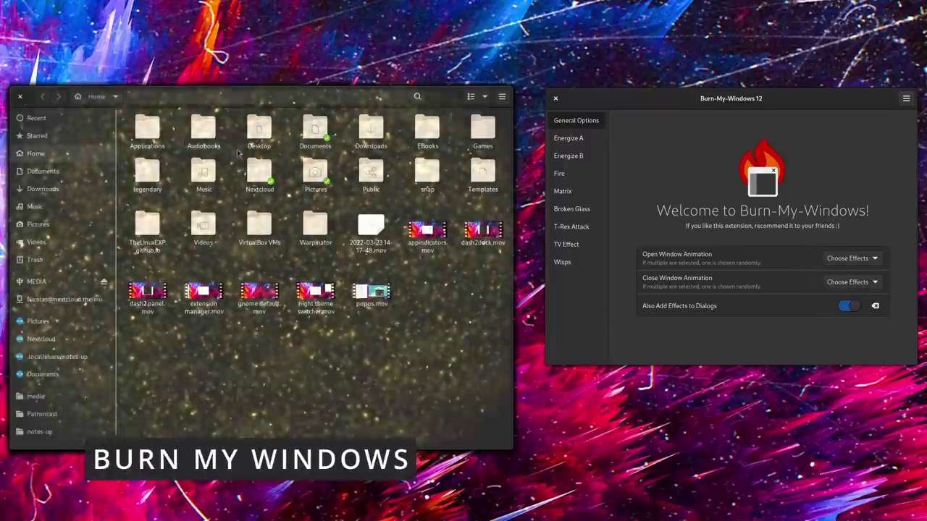
- Try the Energize B and Fire effects for the close window animation, previewing them on the file manager window
left_click(848, 282)
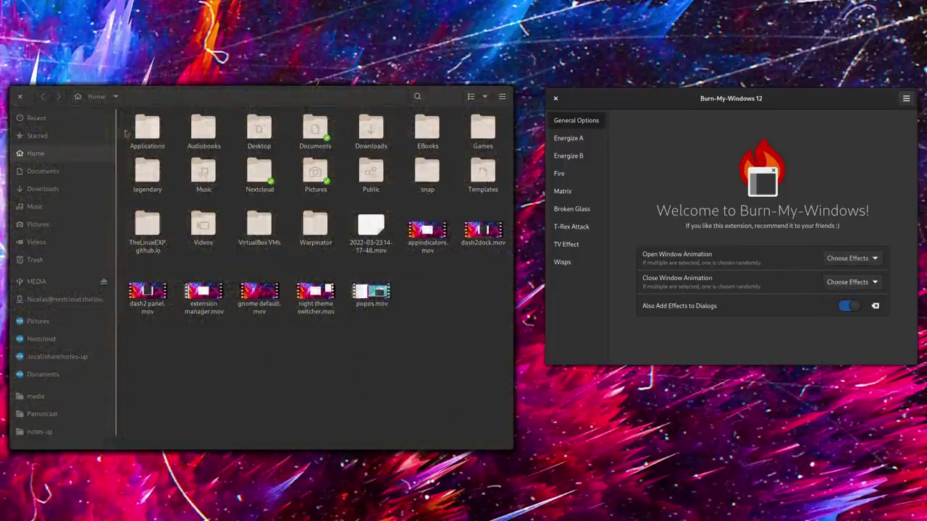
left_click(20, 96)
left_click(848, 282)
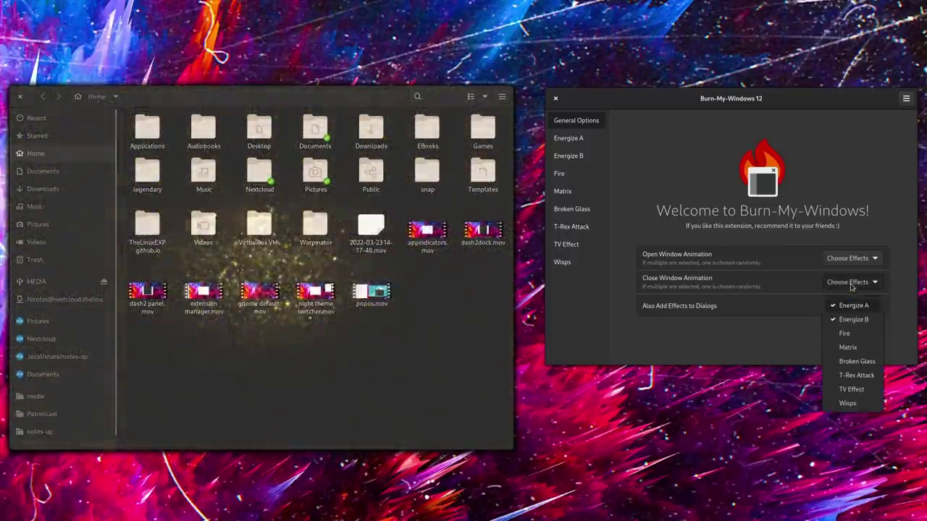
left_click(848, 331)
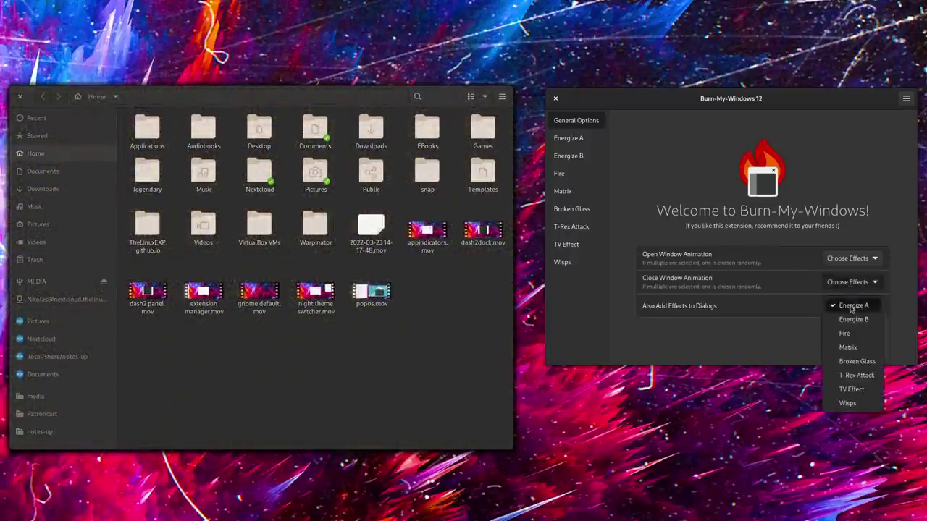
left_click(20, 97)
- Make Matrix the only close window effect and preview it by closing the file manager window
left_click(848, 281)
left_click(843, 325)
left_click(848, 282)
left_click(840, 355)
left_click(20, 97)
- Replace Matrix with Broken Glass as the close window effect and preview it by closing the file manager window
left_click(848, 282)
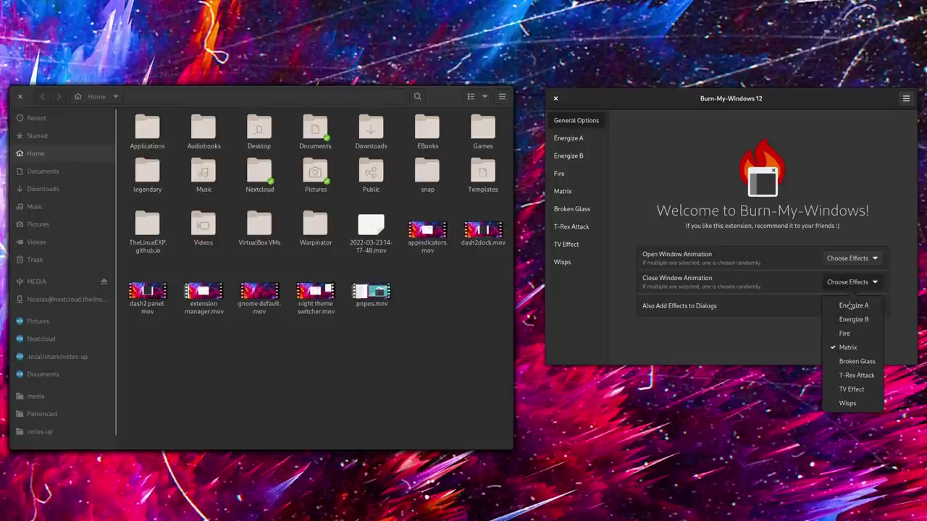
left_click(845, 348)
left_click(848, 282)
left_click(849, 362)
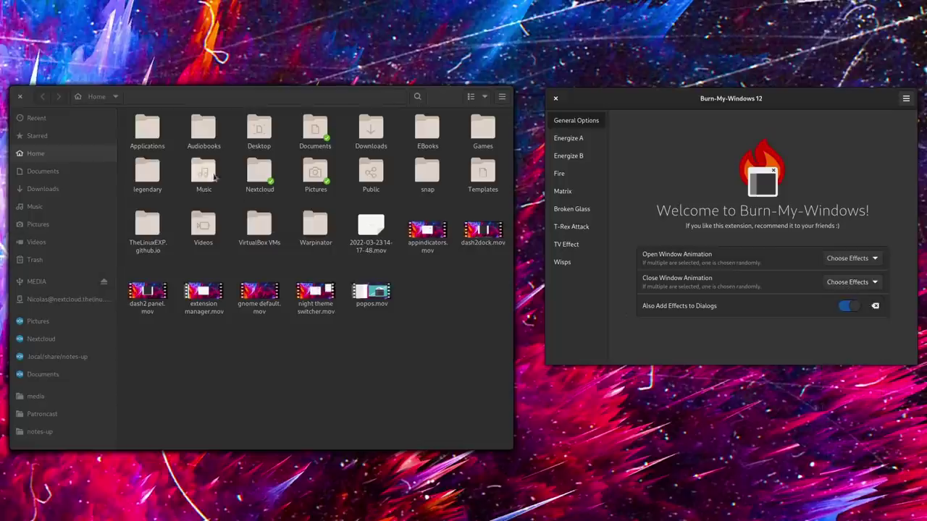
left_click(20, 99)
- Deselect Broken Glass from the close window effects and reopen the effect choices
left_click(848, 282)
left_click(849, 361)
left_click(848, 282)
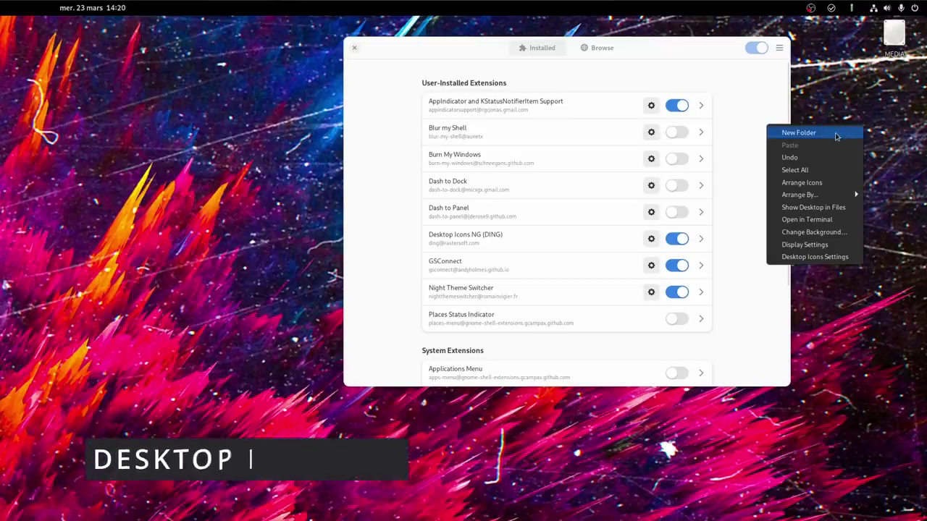
- Create a new desktop folder named THIS ATUALLY HURTS
left_click(840, 134)
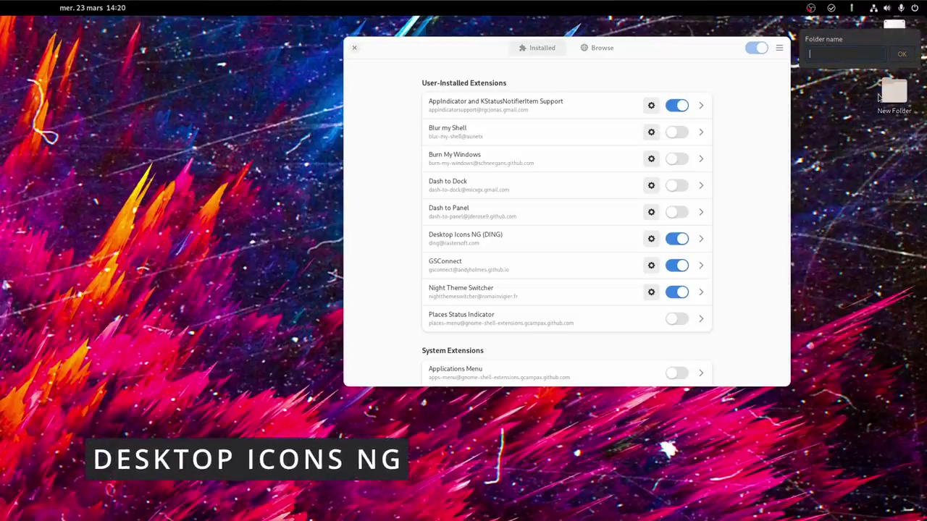
type("THIS ATUA")
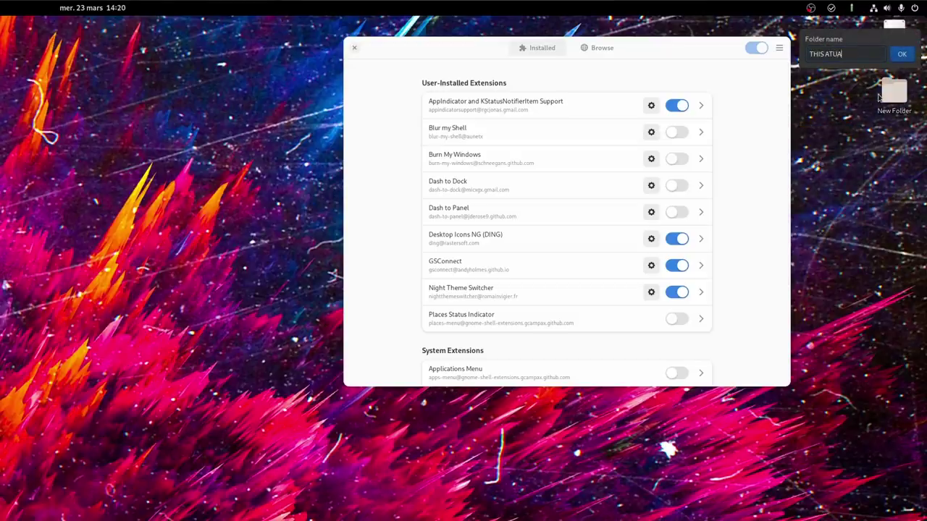
type("LLY HURTS")
key("Return")
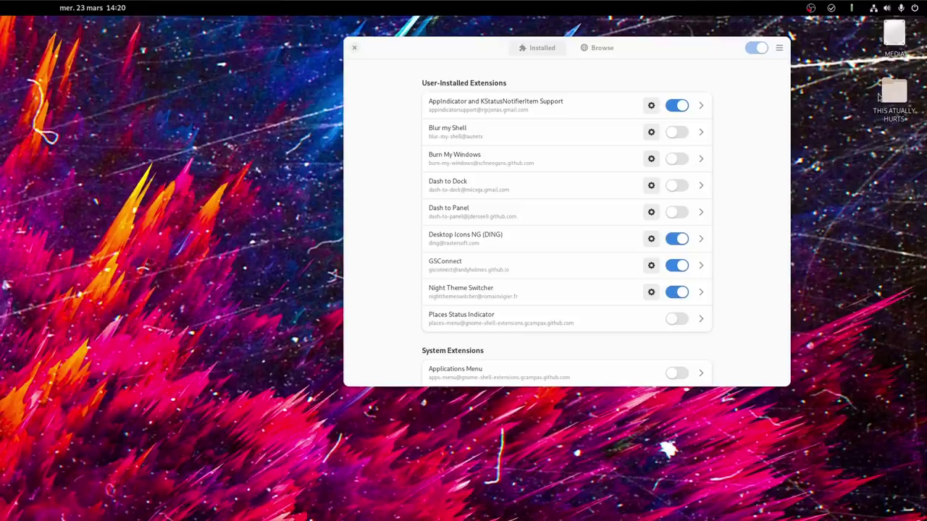
- Rename the misspelled desktop folder as THIS ACTUALLY HURTS
right_click(894, 105)
left_click(861, 147)
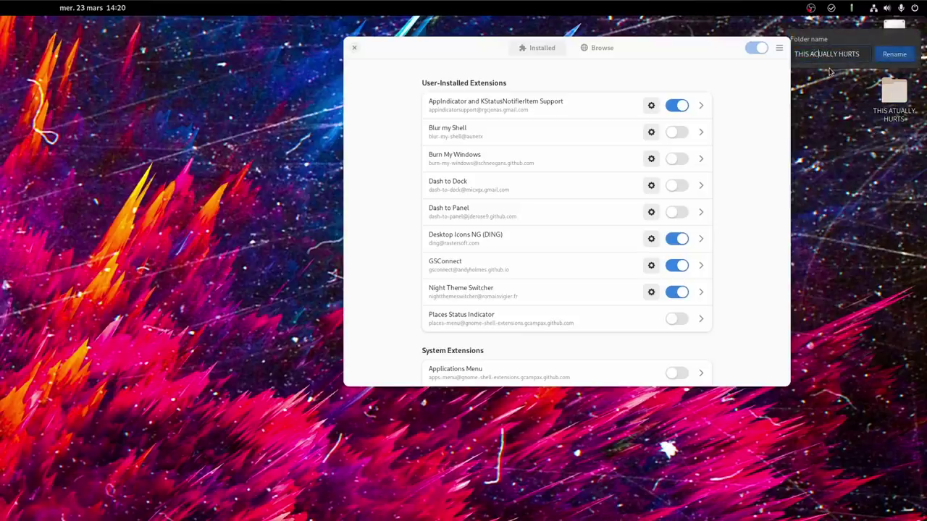
key("Return")
- Create a second desktop folder named WHY WOULD YOU DO THIS
right_click(864, 150)
left_click(855, 152)
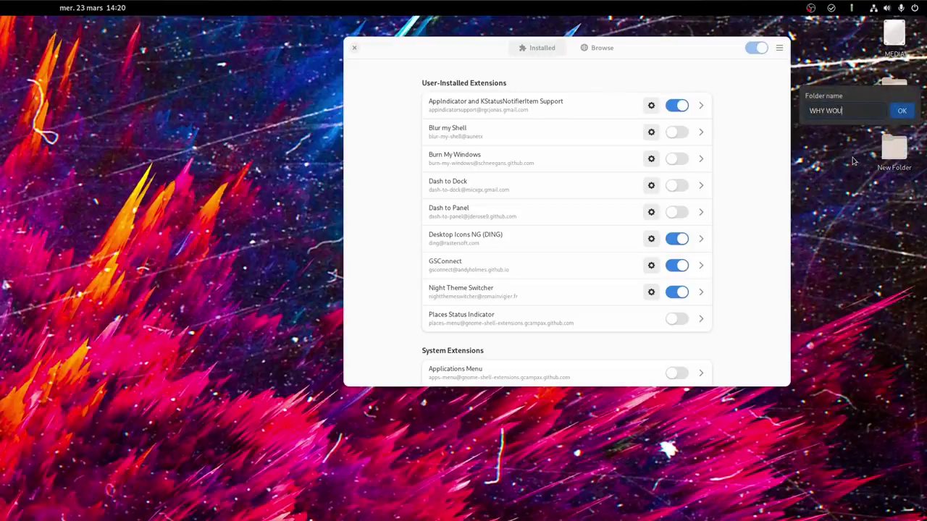
type("WHY WOULD YOU DO THIS")
key("Return")
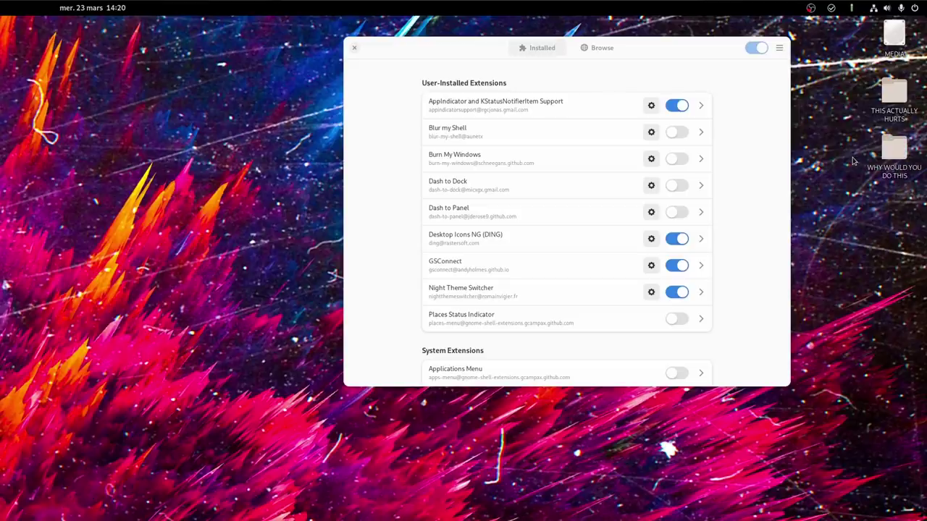
- Create a third desktop folder named FILES AND FOLDERS HAVE THEIR RIGHT PLACES
right_click(871, 230)
key("ctrl+shift+n")
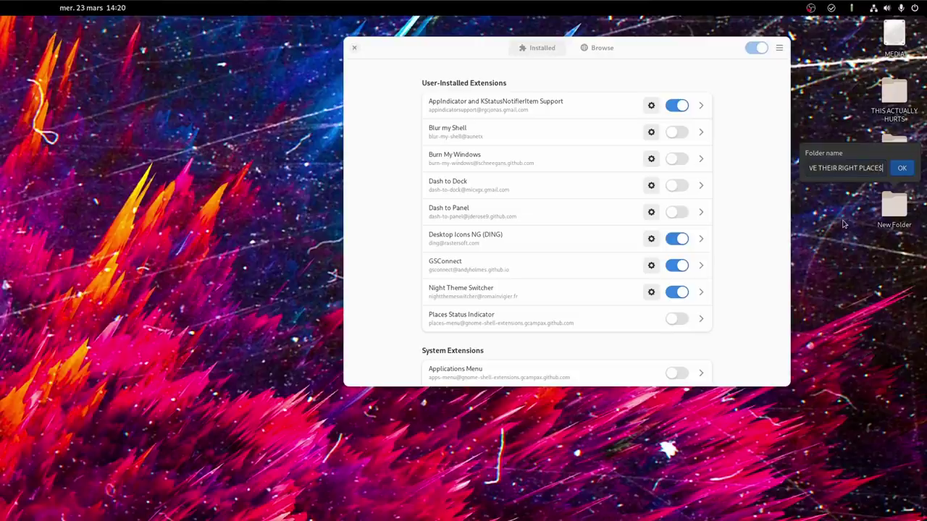
key("Return")
- Start a fourth desktop folder and begin its name with AN
right_click(861, 294)
left_click(835, 303)
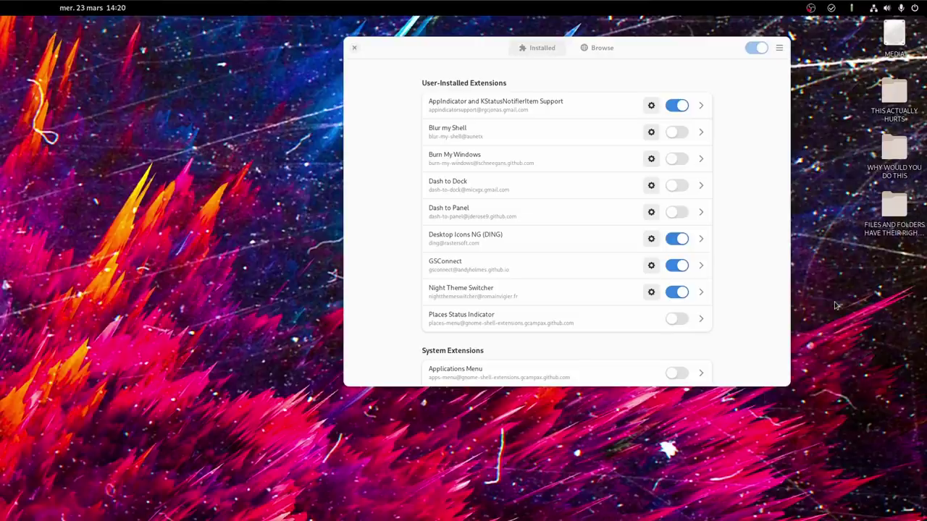
type("AN")
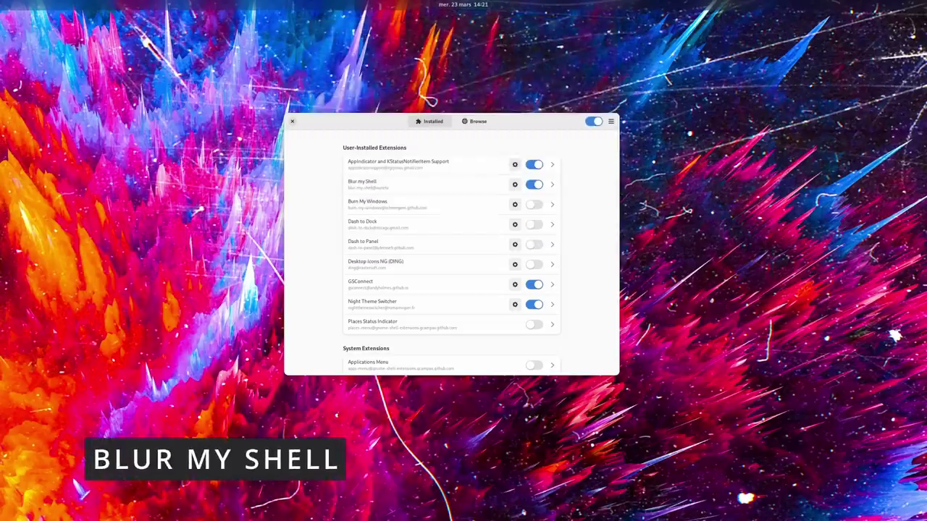
- Open the activities overview, switch between workspaces and browse the application grid to examine the Blur my Shell effect
key("super")
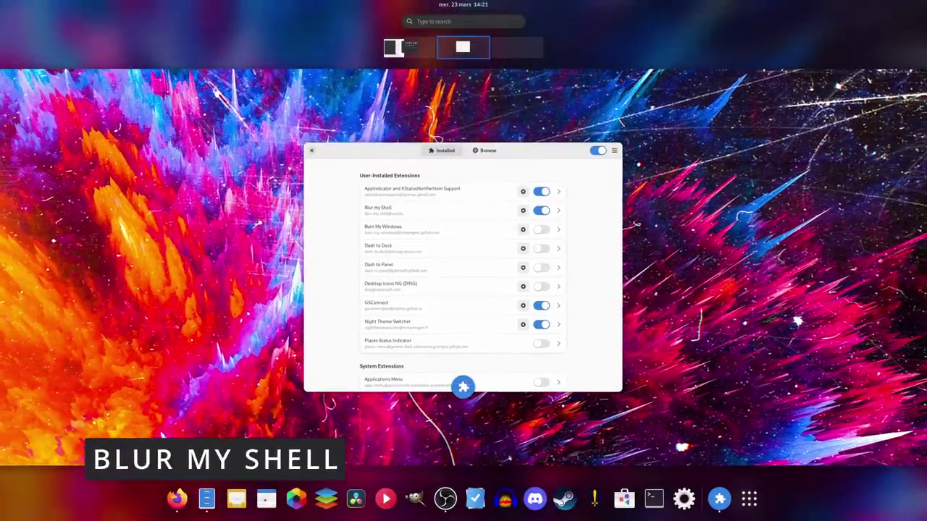
key("ctrl+alt+Right")
key("ctrl+alt+Left")
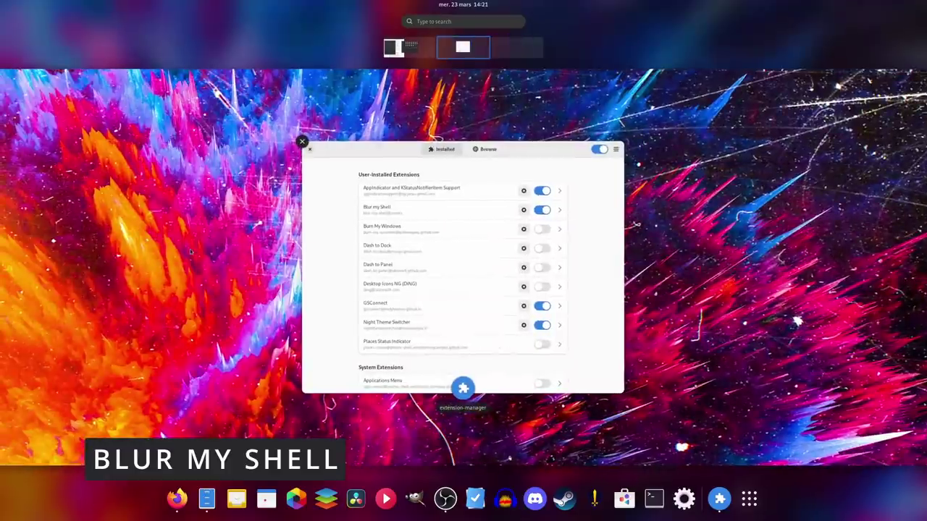
left_click(749, 499)
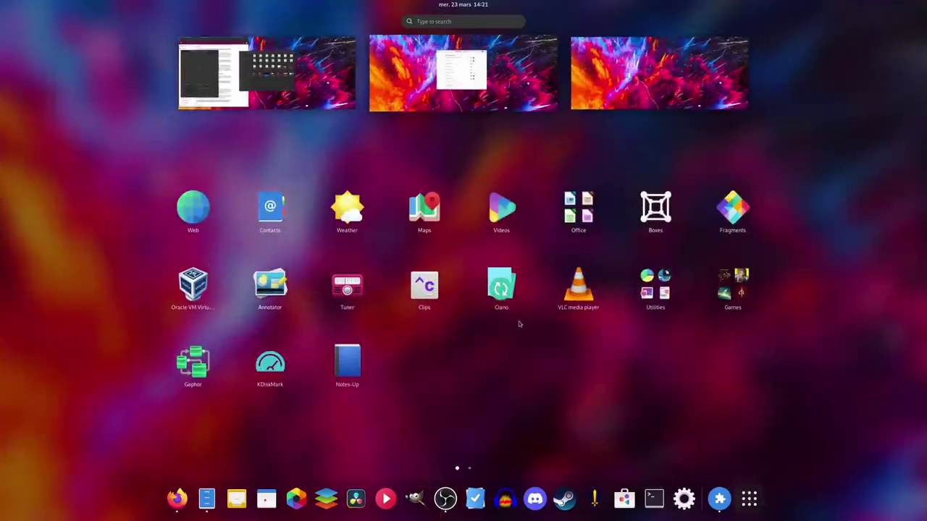
scroll(519, 324, "down", 1)
scroll(530, 333, "up", 1)
- Search the overview for firefox to examine the blur behind the results, and return to the desktop
type("firefox")
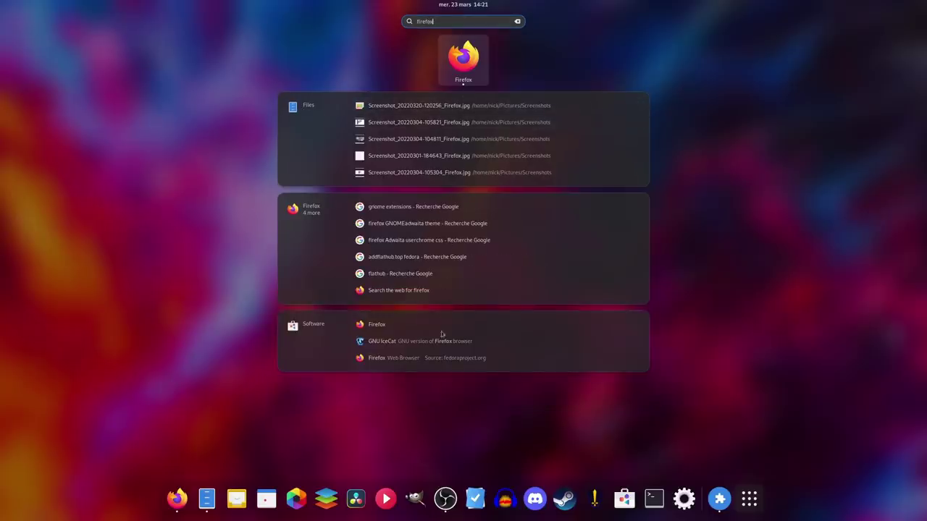
key("Escape")
key("Escape")
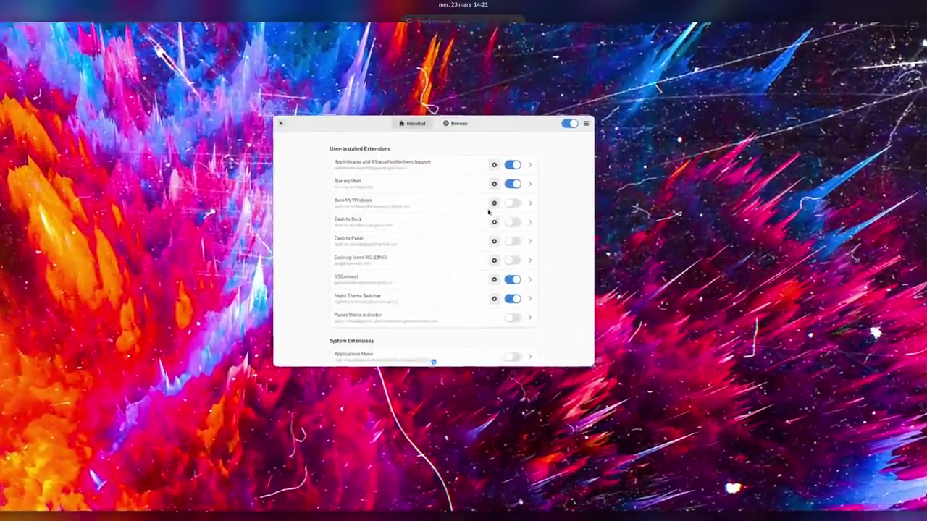
- Disable the Blur my Shell extension and preview the activities overview without blur
left_click(534, 184)
key("super")
key("super")
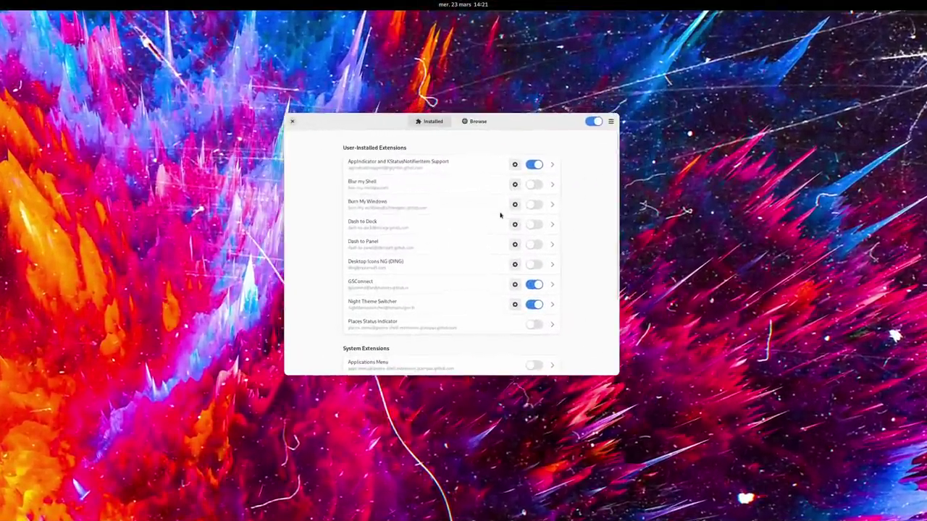
key("super")
key("super")
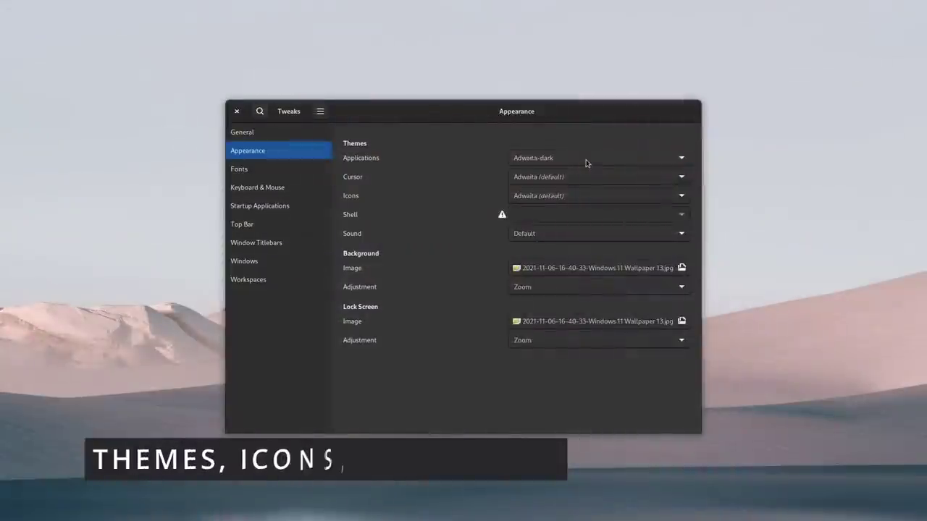
- Try the Io.elementary.stylesheet.blueberry theme for applications and preview it on the Tweaks main menu
left_click(585, 160)
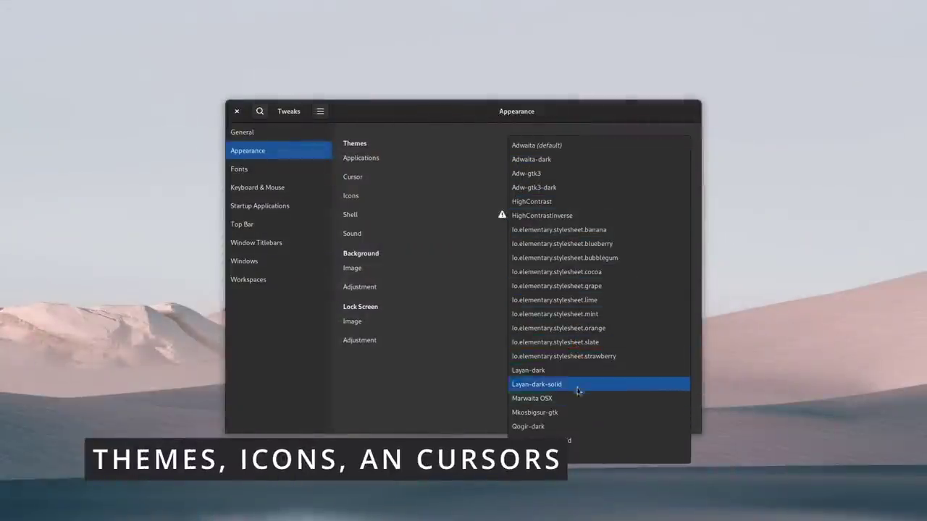
left_click(594, 243)
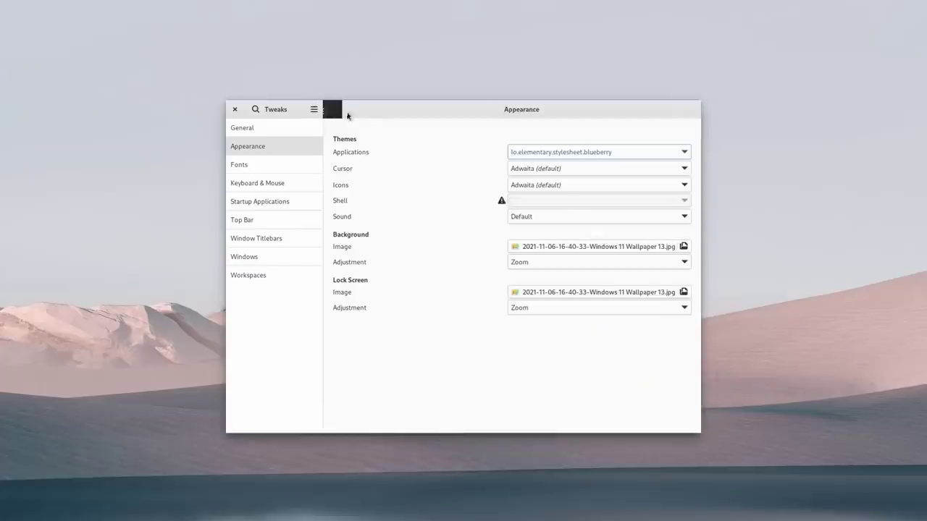
left_click(315, 110)
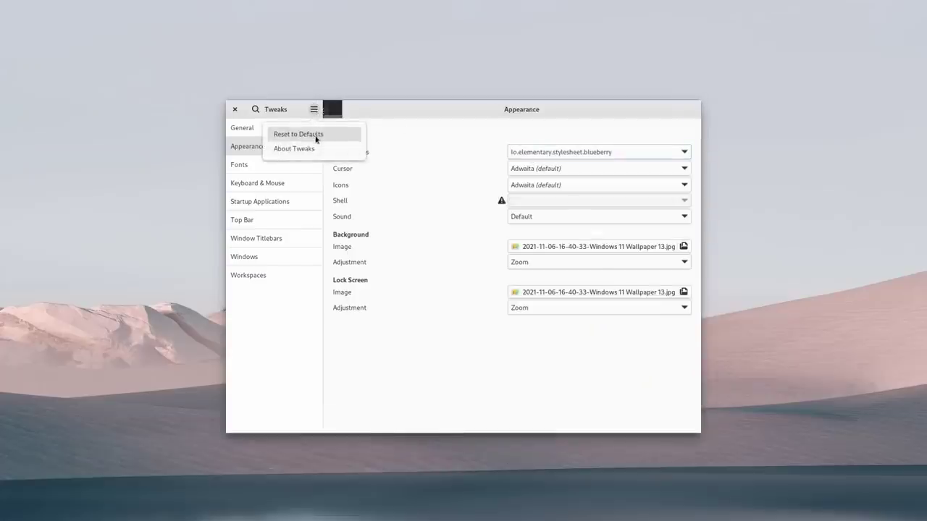
left_click(447, 350)
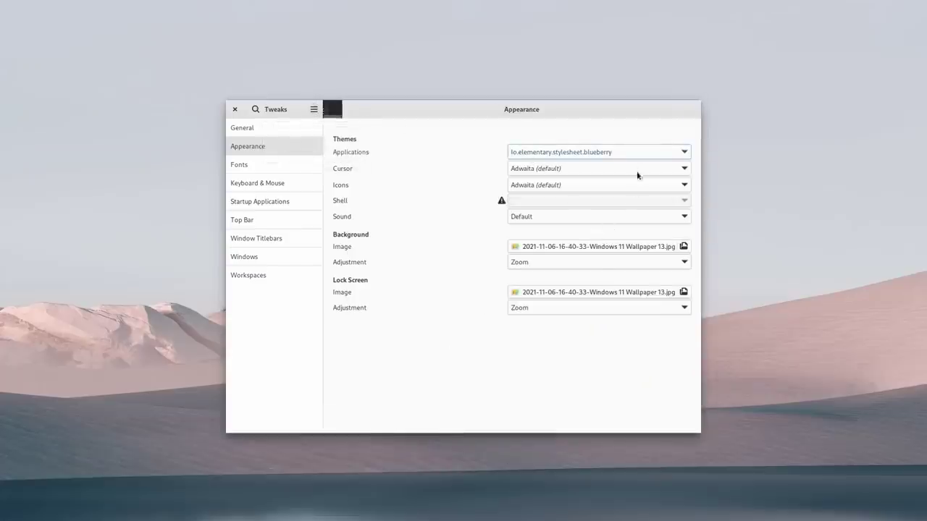
- Try the Layan-dark theme for applications and preview it on the Tweaks main menu
left_click(607, 152)
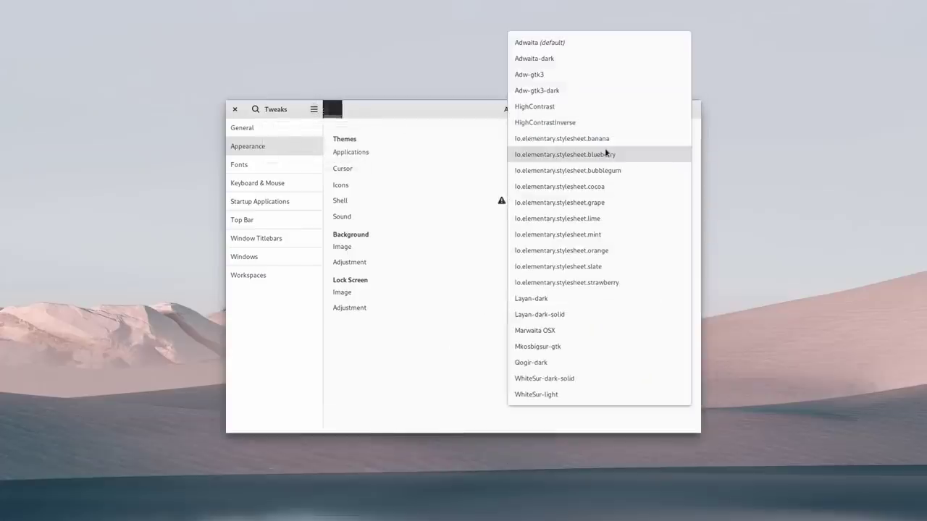
left_click(575, 299)
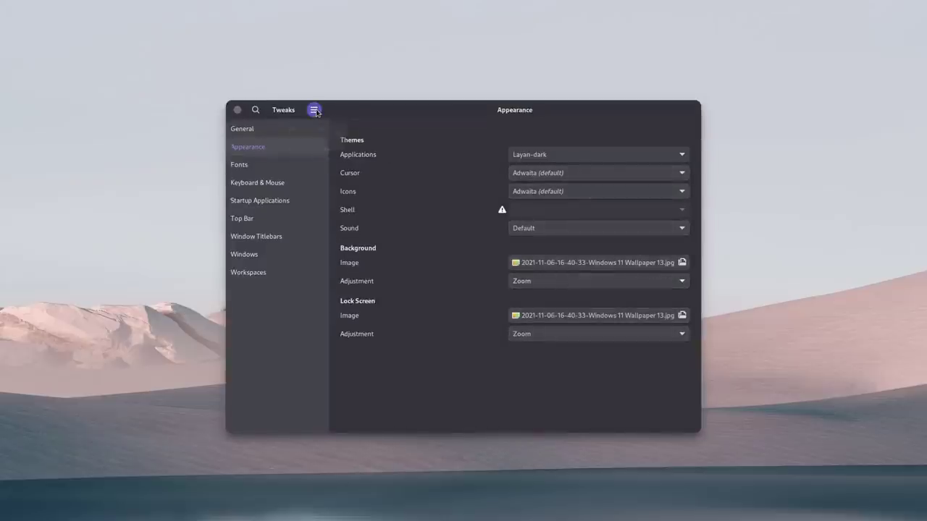
left_click(389, 336)
- Try the Marwaita OSX theme for applications, followed by the Mkosbigsur-gtk theme
left_click(591, 155)
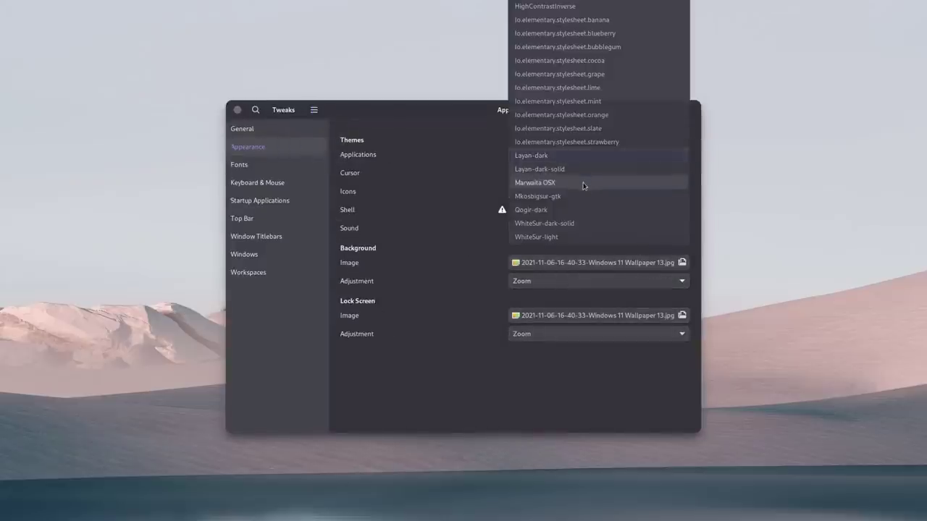
left_click(583, 183)
left_click(576, 153)
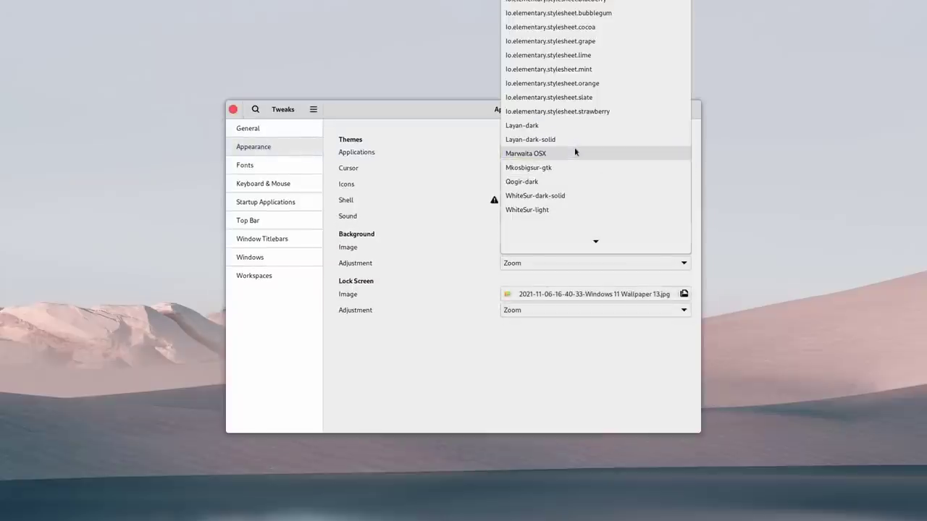
left_click(570, 171)
- Try the Qogir-dark theme for applications, and pick another theme from the available application themes
left_click(585, 160)
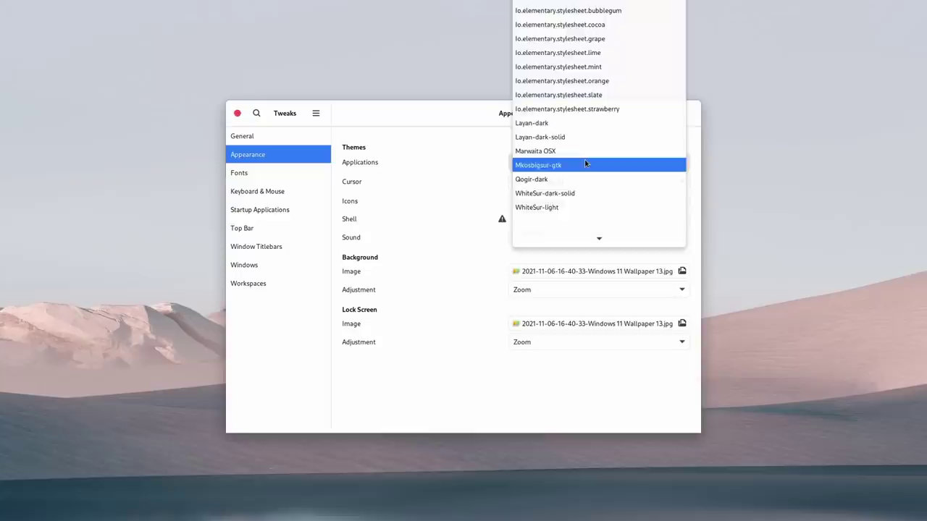
scroll(583, 186, "down", 1)
left_click(583, 186)
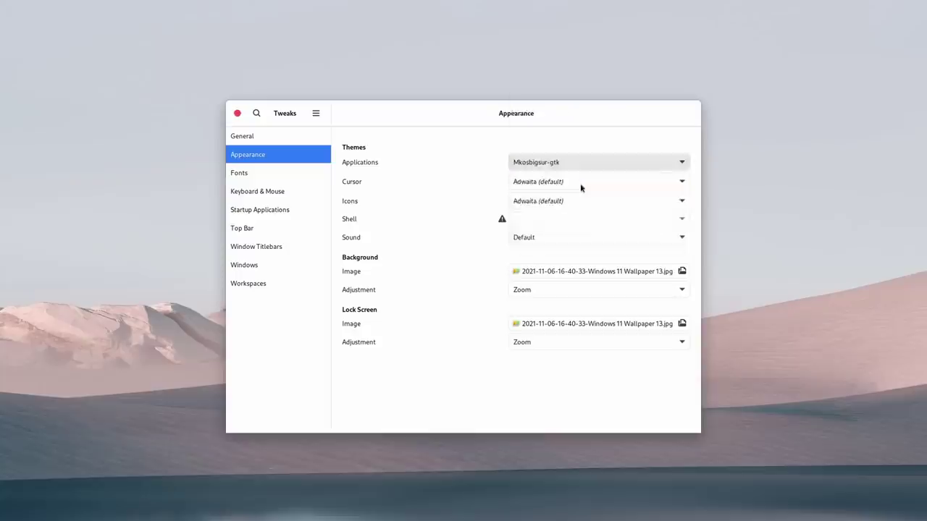
left_click(576, 155)
left_click(572, 141)
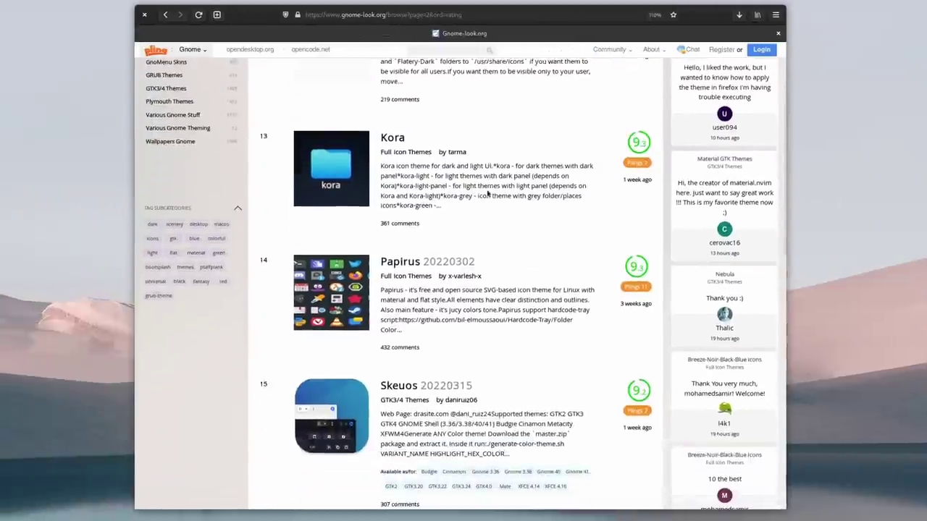
- Switch to Firefox and look through the rated GNOME themes and icon packs on gnome-look.org
scroll(488, 194, "down", 5)
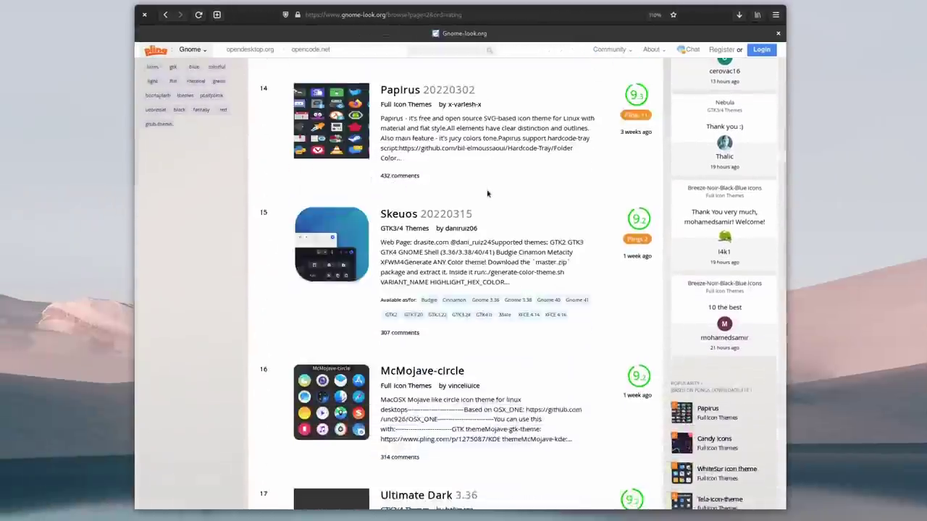
scroll(488, 194, "down", 1)
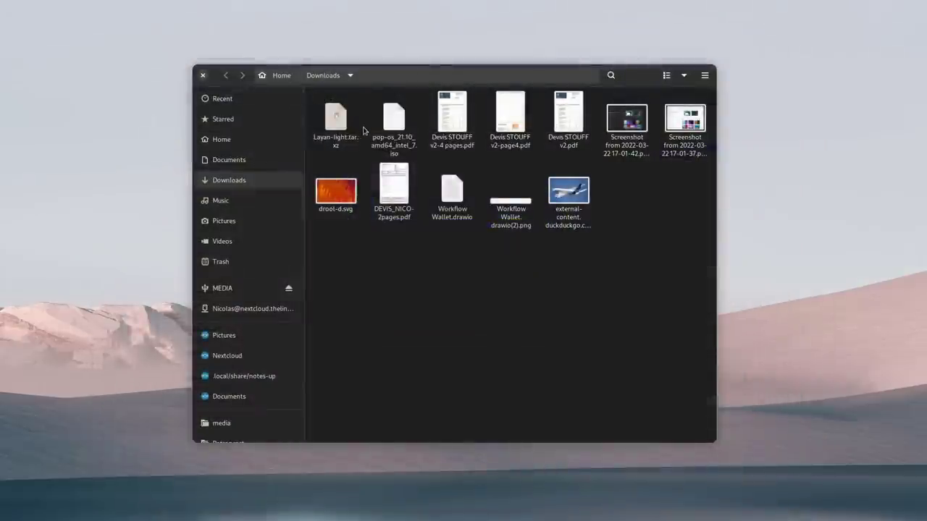
- In the file manager, extract Layan-light.tar.xz in Downloads and cut the extracted Layan-light folder
right_click(336, 120)
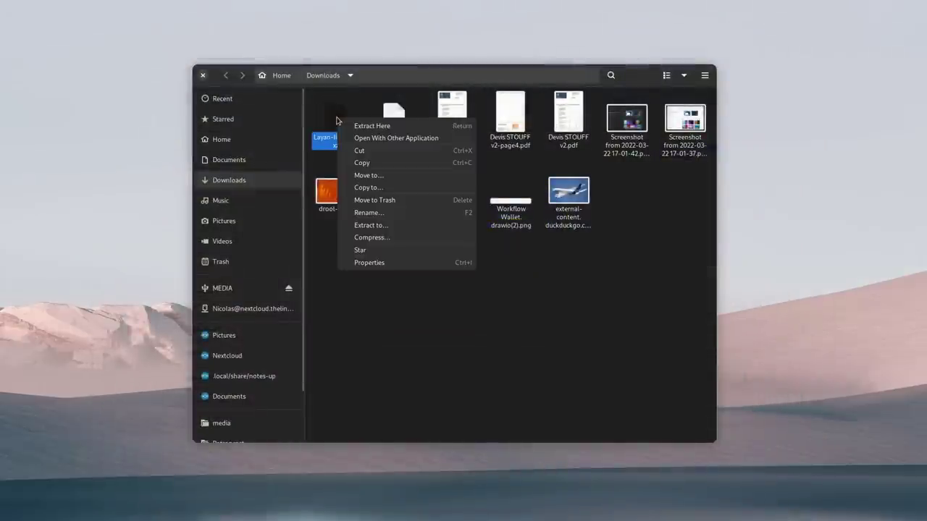
left_click(400, 128)
right_click(329, 115)
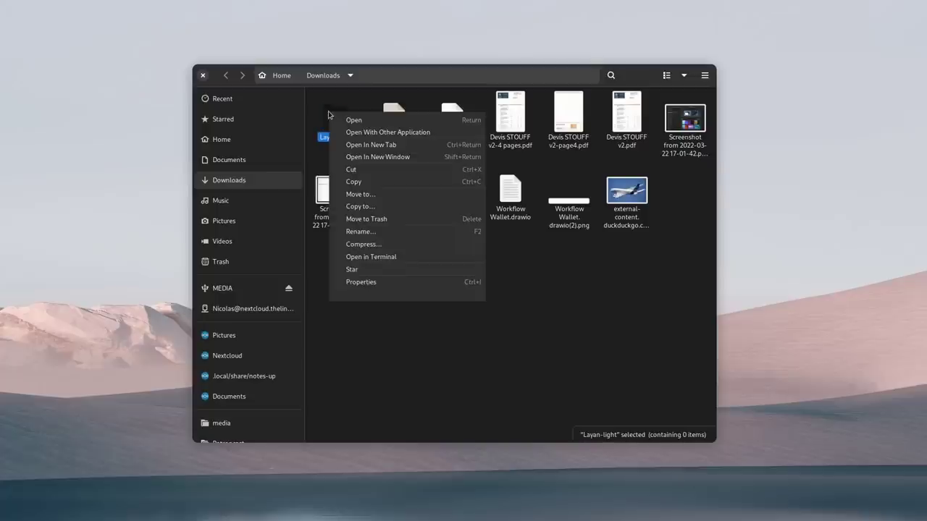
left_click(379, 172)
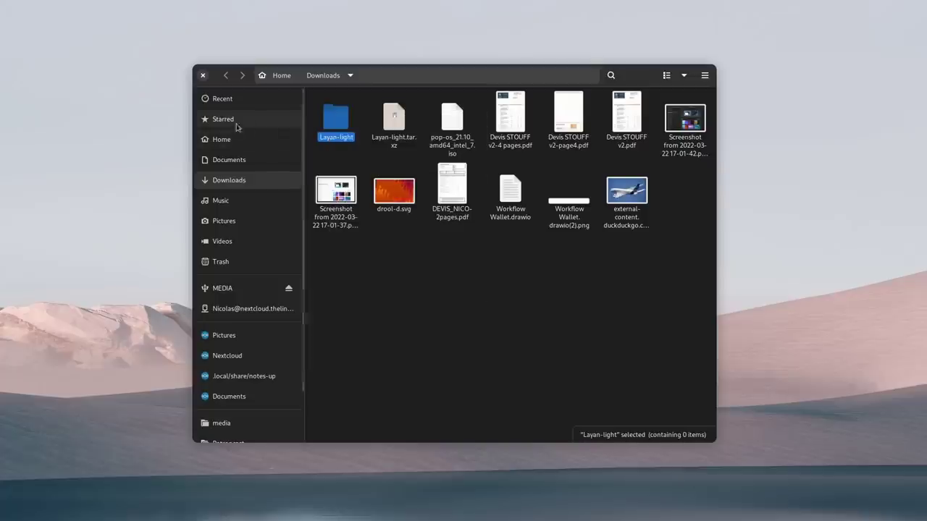
- Go to the Home folder and show its hidden files and folders
left_click(231, 145)
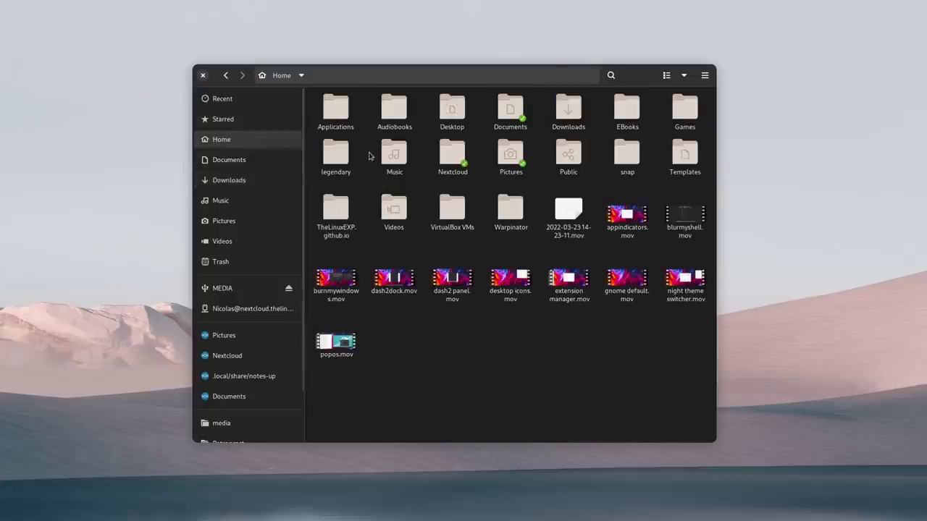
key("ctrl+h")
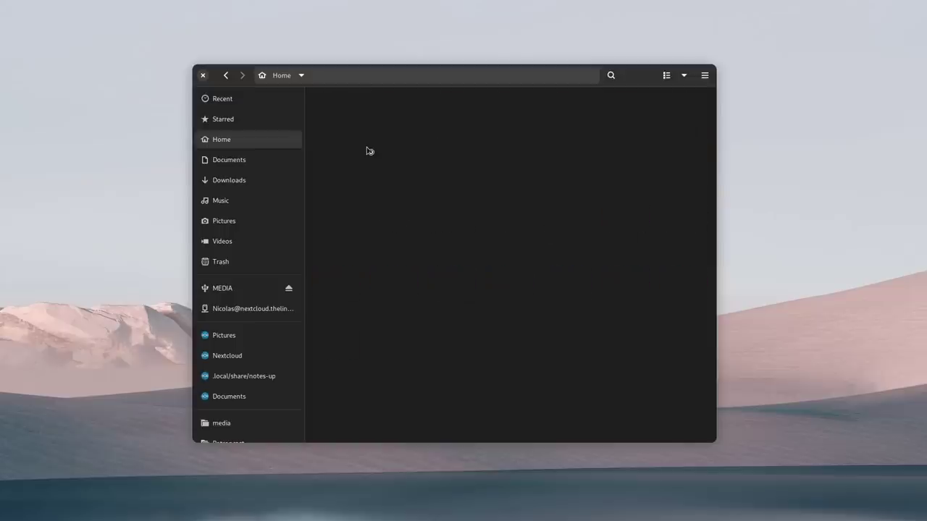
scroll(545, 268, "down", 1)
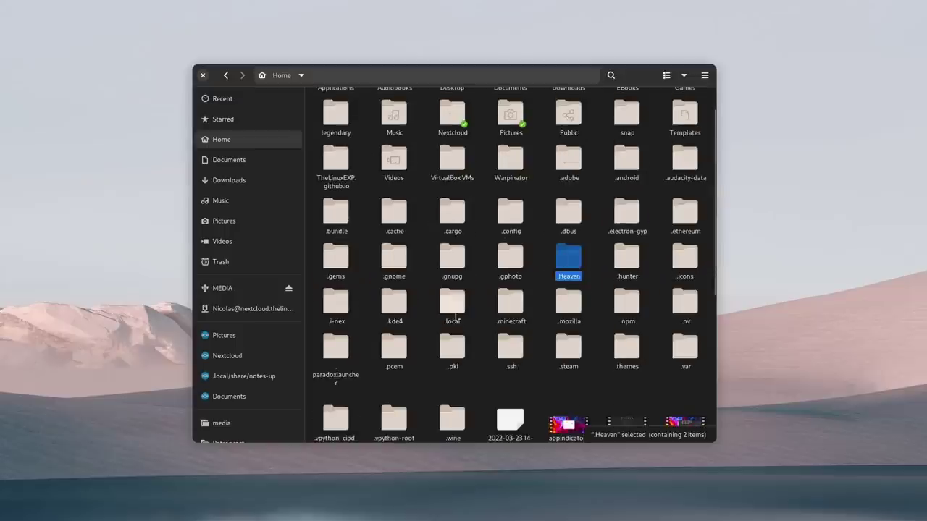
- Open the .themes folder in Home and paste the cut Layan-light folder into it
scroll(357, 361, "down", 1)
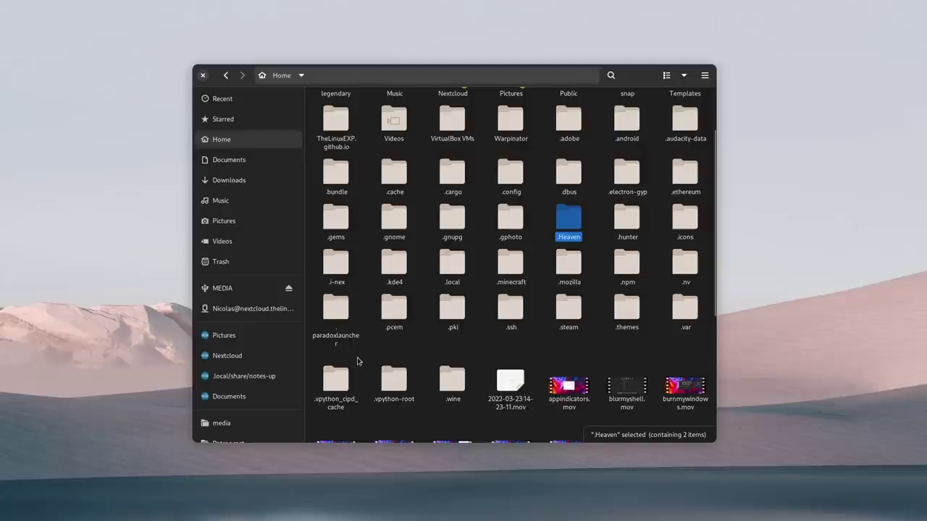
left_click(625, 310)
double_click(623, 315)
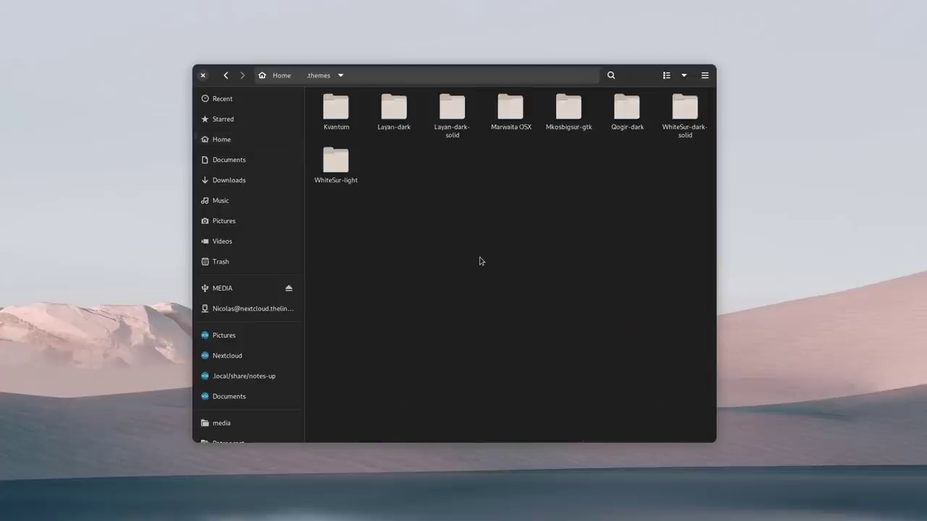
key("ctrl+v")
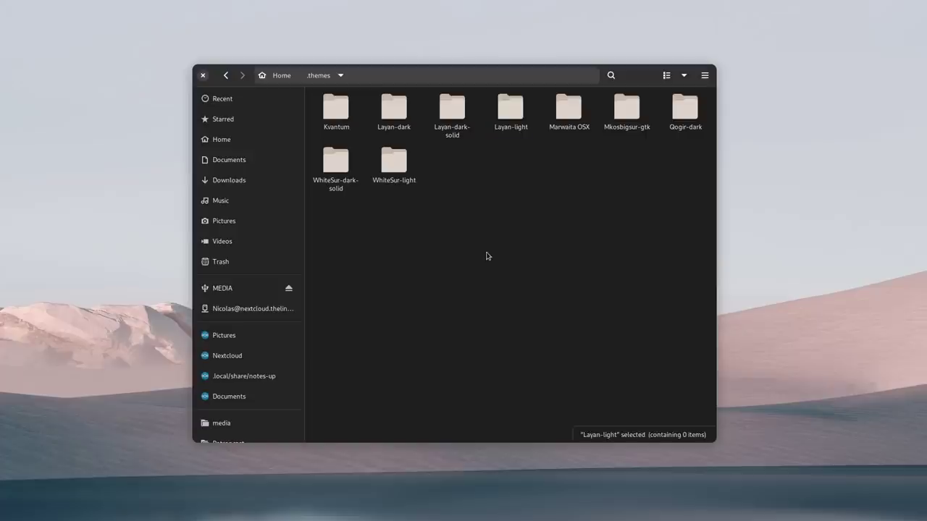
- Look through the files and subfolders of the Layan-light theme, and return to the .themes folder
left_click(509, 113)
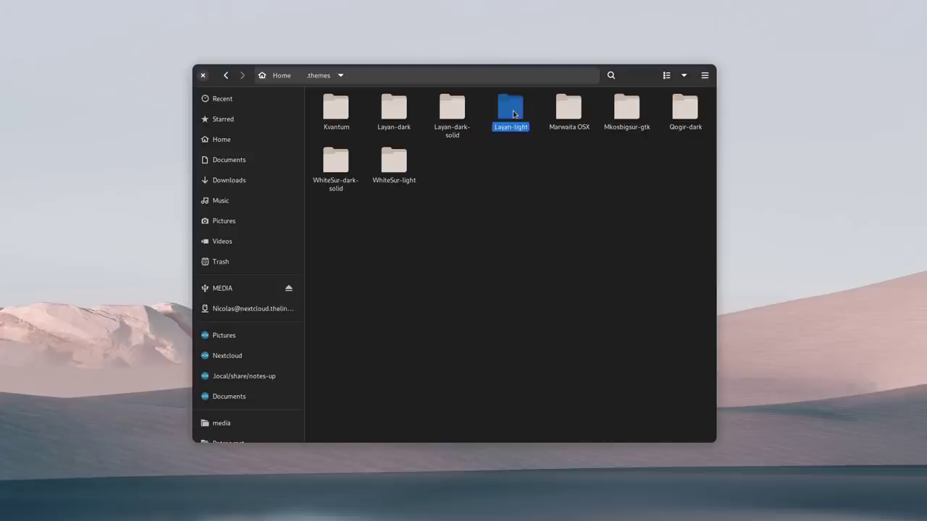
double_click(513, 113)
left_click_drag(334, 220, 642, 88)
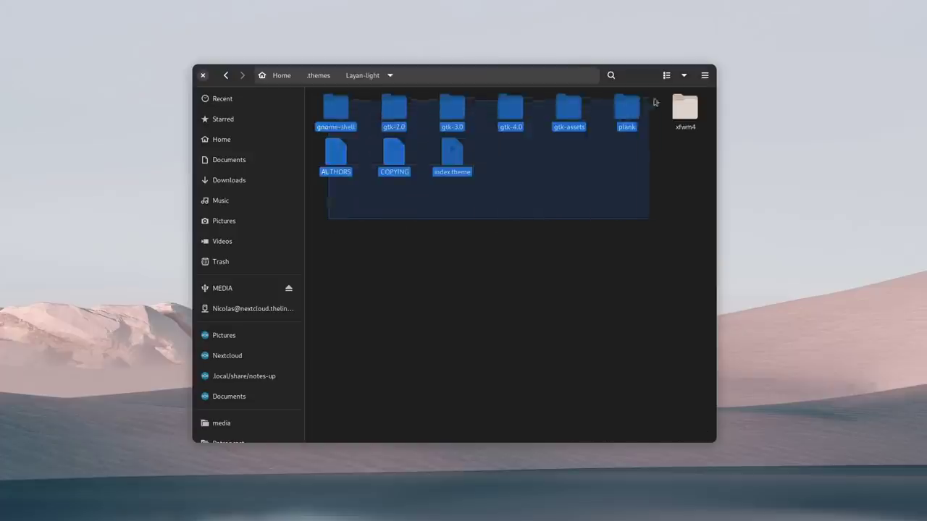
left_click(654, 180)
left_click(225, 76)
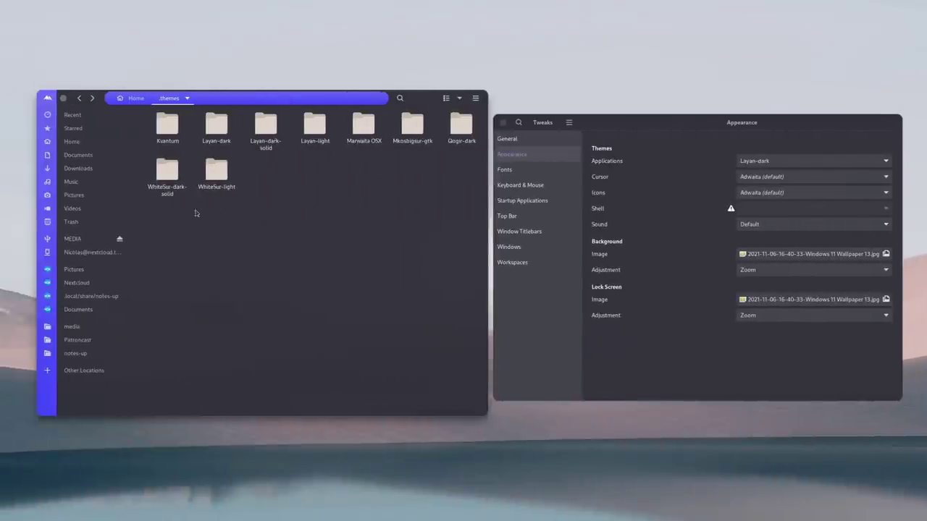
- Open the .icons folder in Home to view its cursor themes, and show the available icon themes in Tweaks
left_click_drag(195, 212, 463, 116)
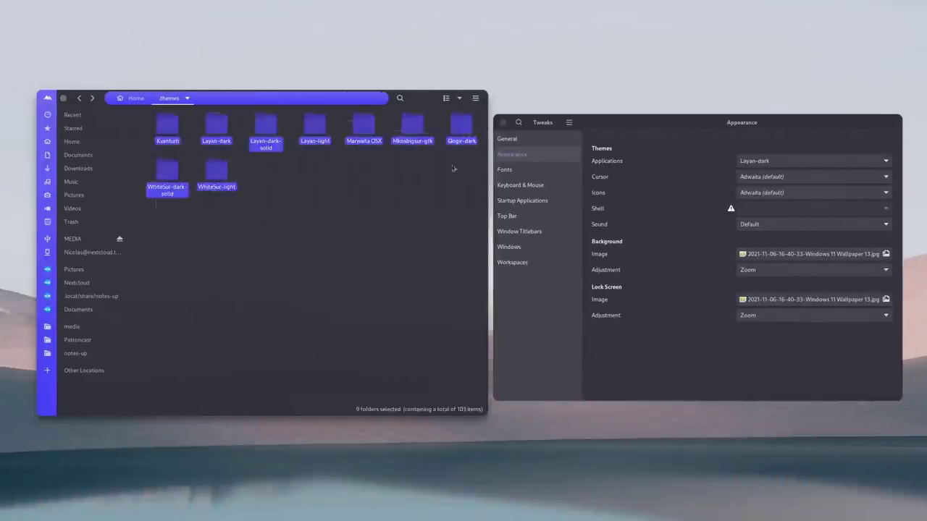
left_click(444, 191)
left_click(136, 98)
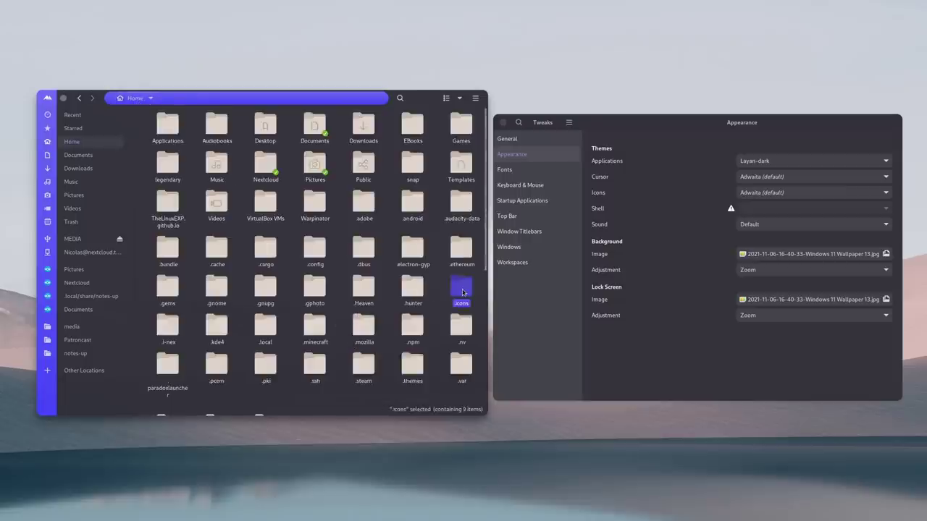
double_click(462, 291)
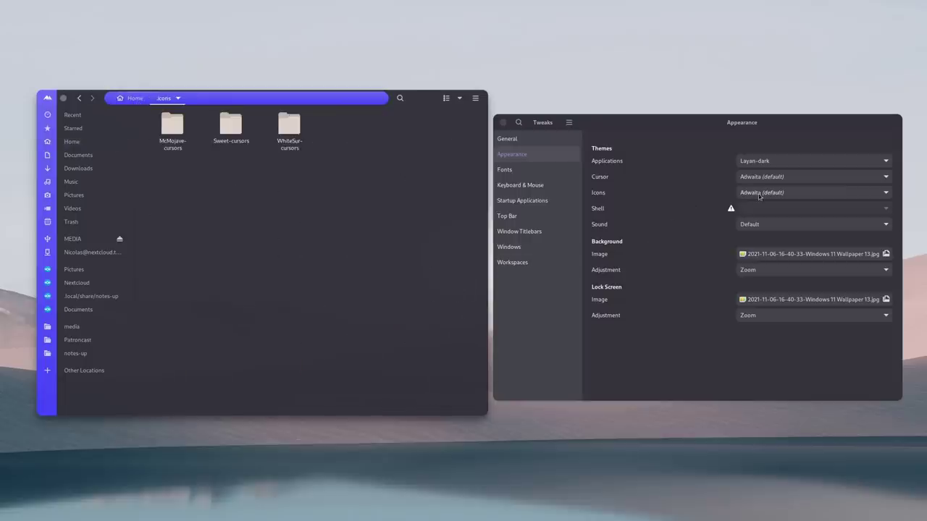
left_click(759, 192)
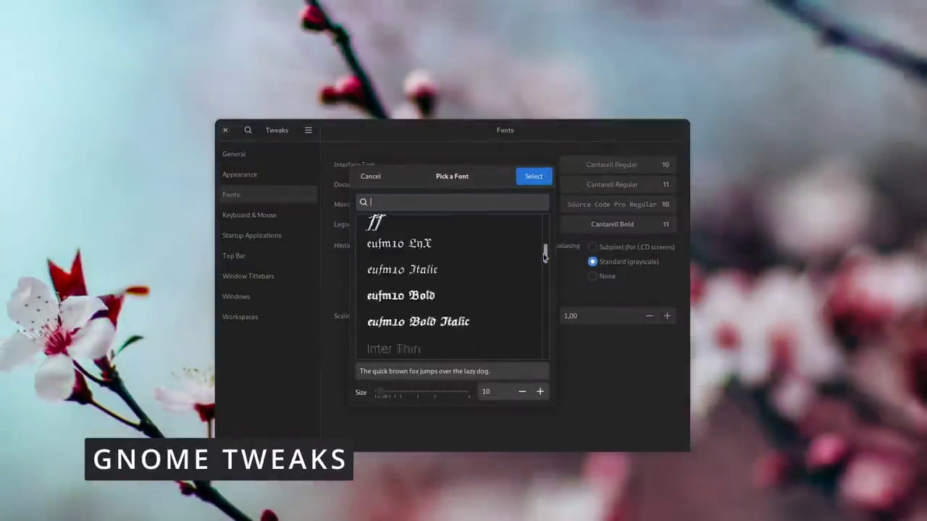
- Browse the installed fonts in the font picker and leave it without choosing one
left_click_drag(544, 264, 542, 290)
scroll(503, 275, "down", 3)
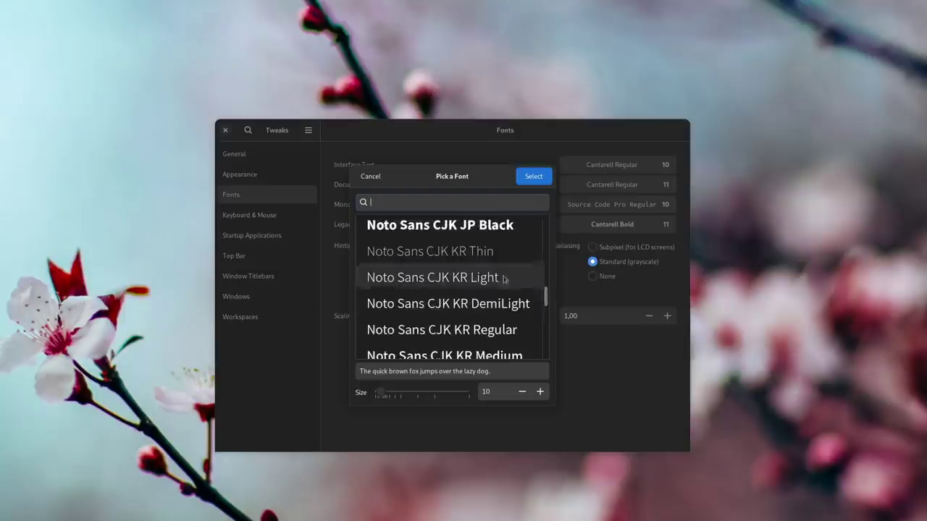
left_click(370, 181)
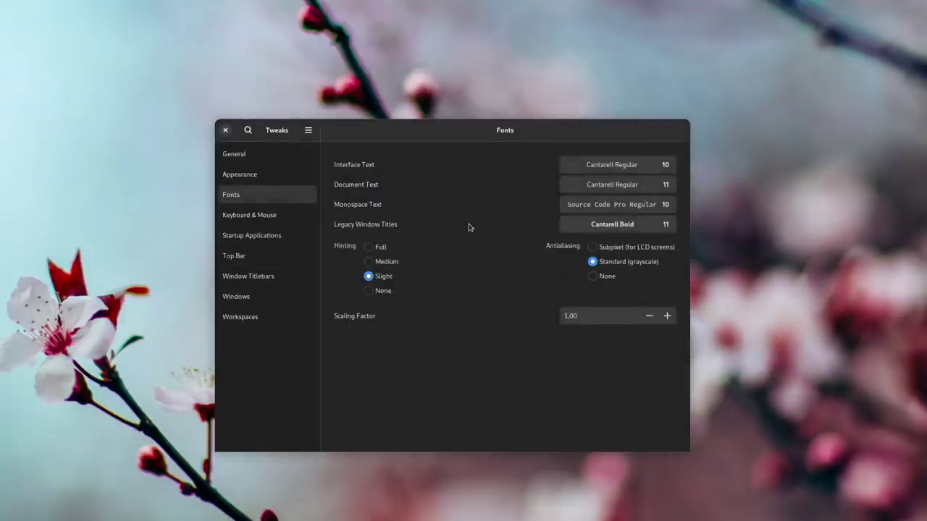
- Go to the Keyboard & Mouse tweaks and view the mouse acceleration profiles, keeping Adaptive
left_click(246, 214)
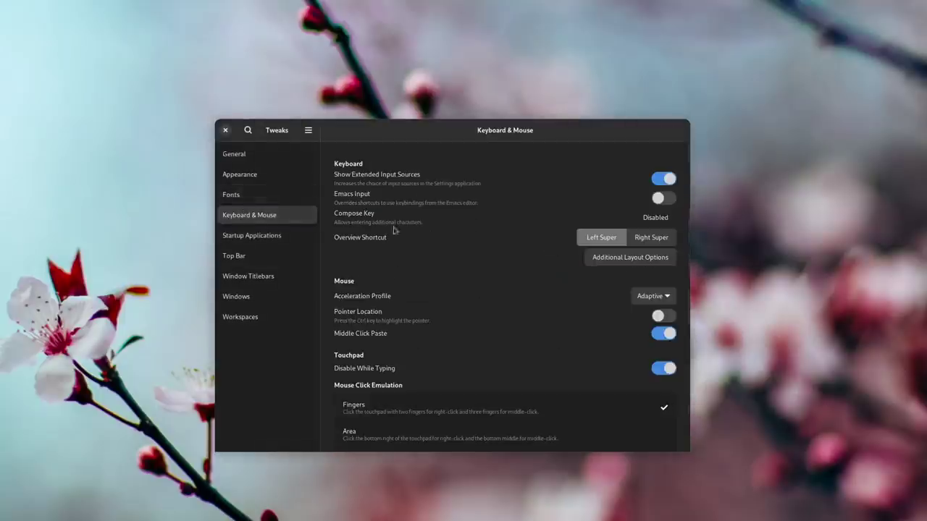
left_click(652, 296)
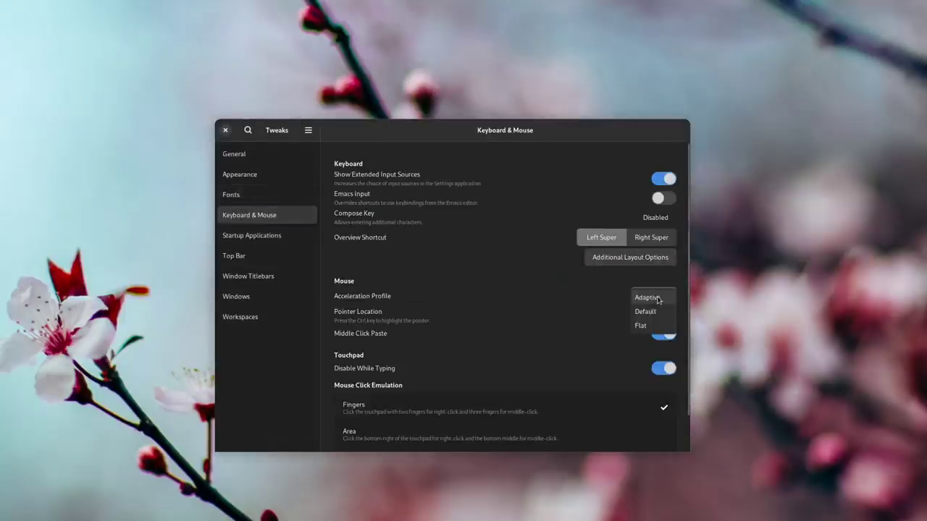
left_click(648, 299)
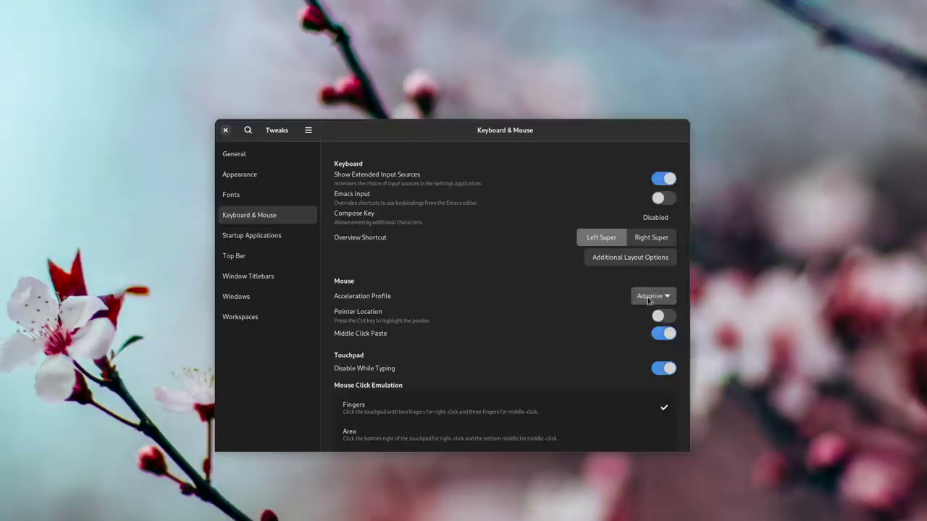
- Try the Disabled option for mouse click emulation, switch back to Fingers, and go to the Startup Applications settings
scroll(521, 352, "down", 1)
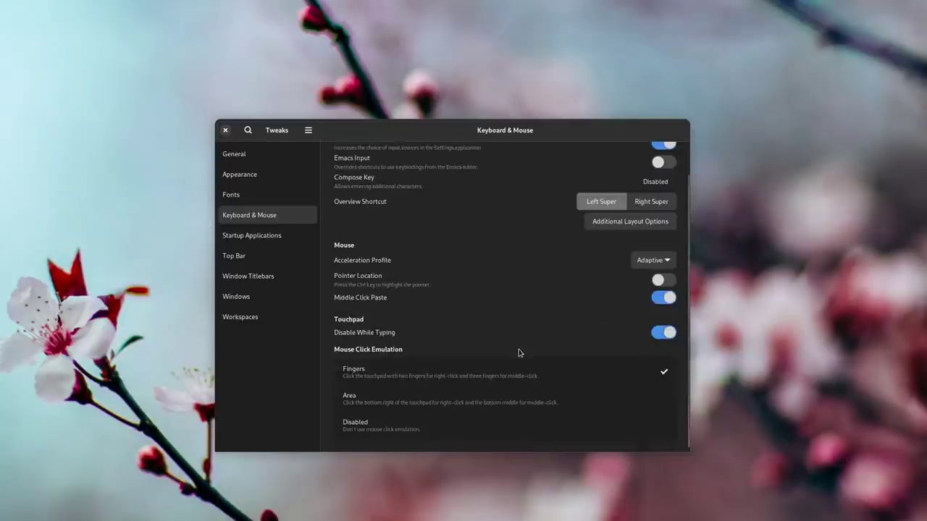
left_click(480, 425)
left_click(477, 371)
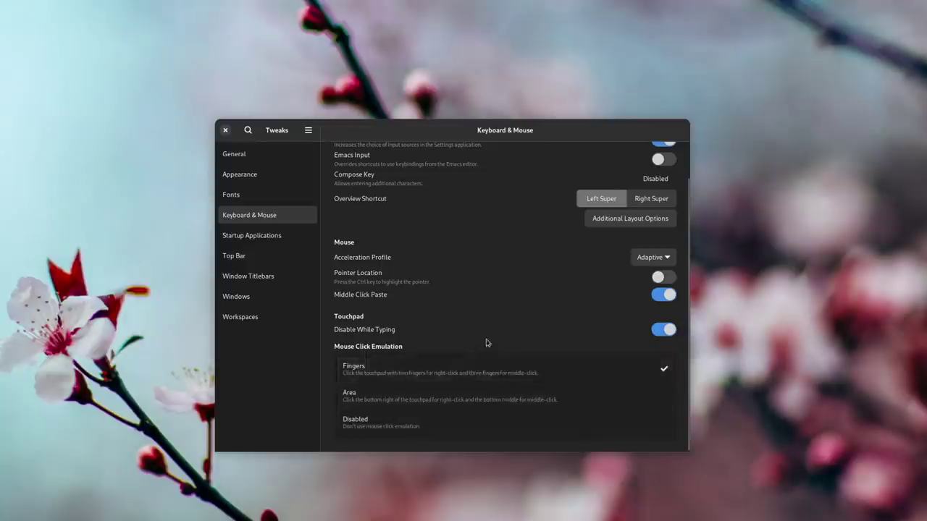
scroll(490, 335, "up", 1)
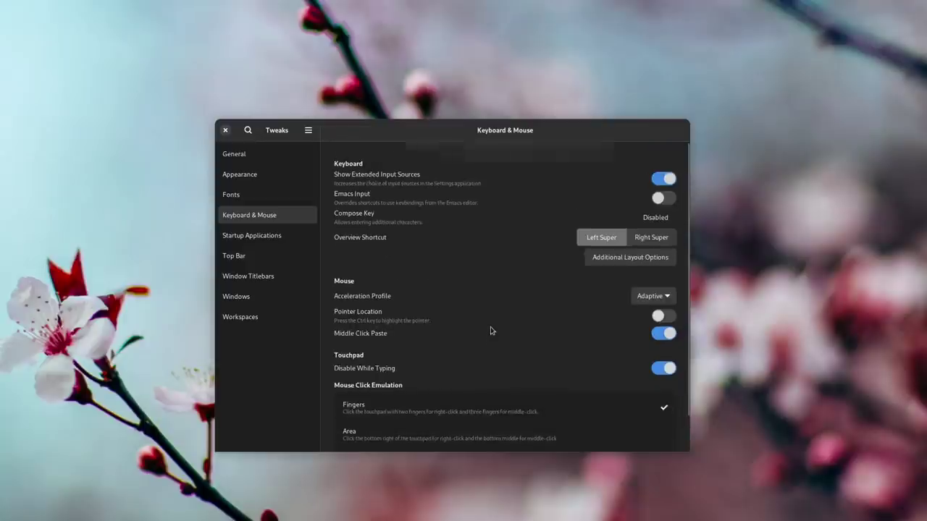
left_click(247, 237)
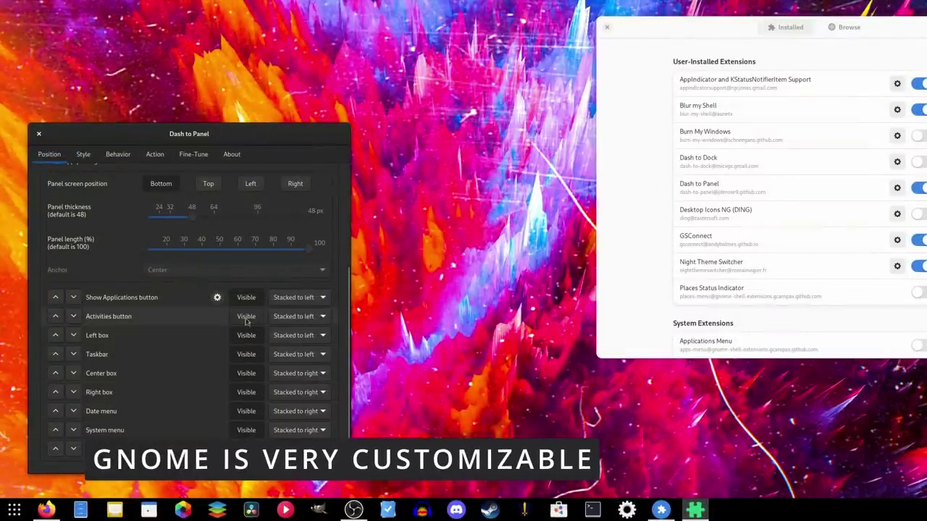
- In Dash to Panel's style settings, try an app icon margin of about 23 px, and reduce it to about 6 px
left_click(83, 154)
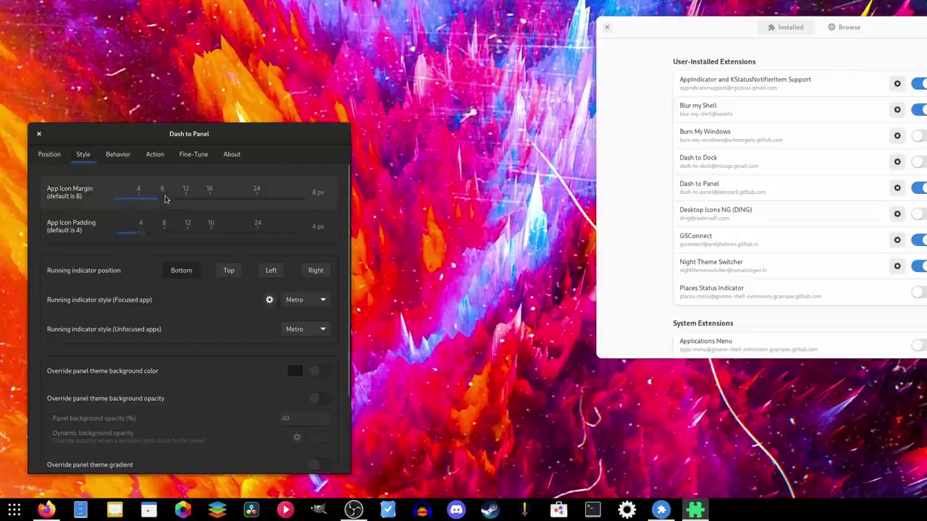
left_click_drag(246, 202, 256, 202)
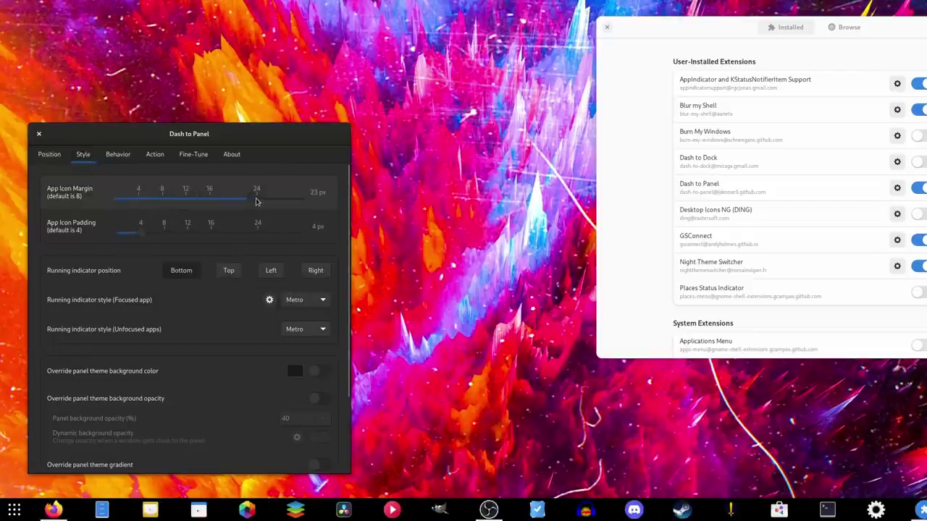
left_click_drag(149, 204, 140, 200)
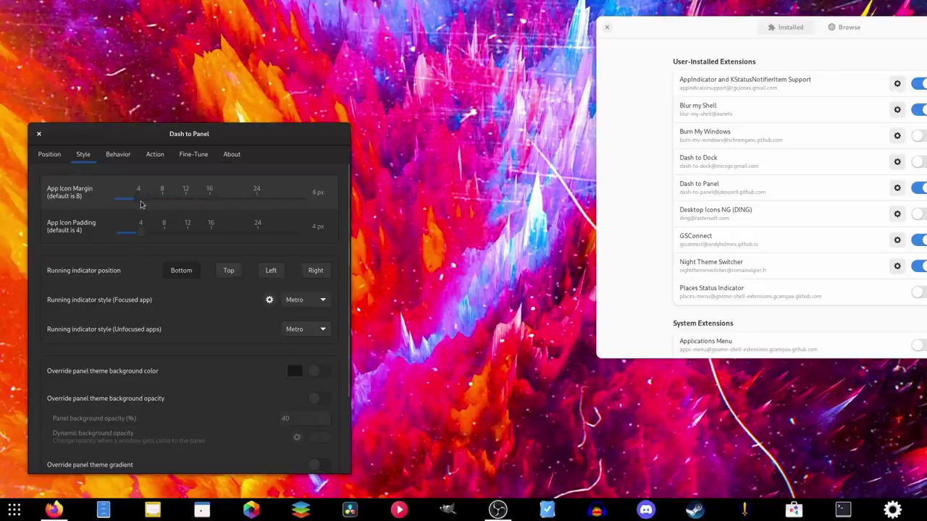